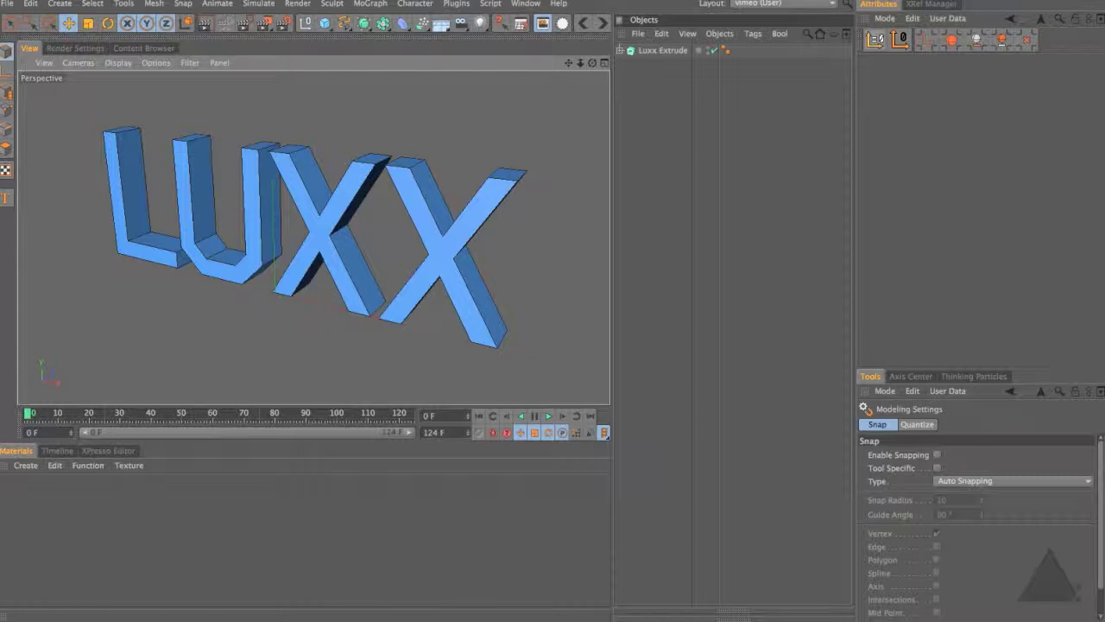
- Add a MoGraph Cloner and create a Sphere as its child object
{"action": "left_click", "coordinate": [370, 3]}
{"action": "left_click", "coordinate": [389, 107]}
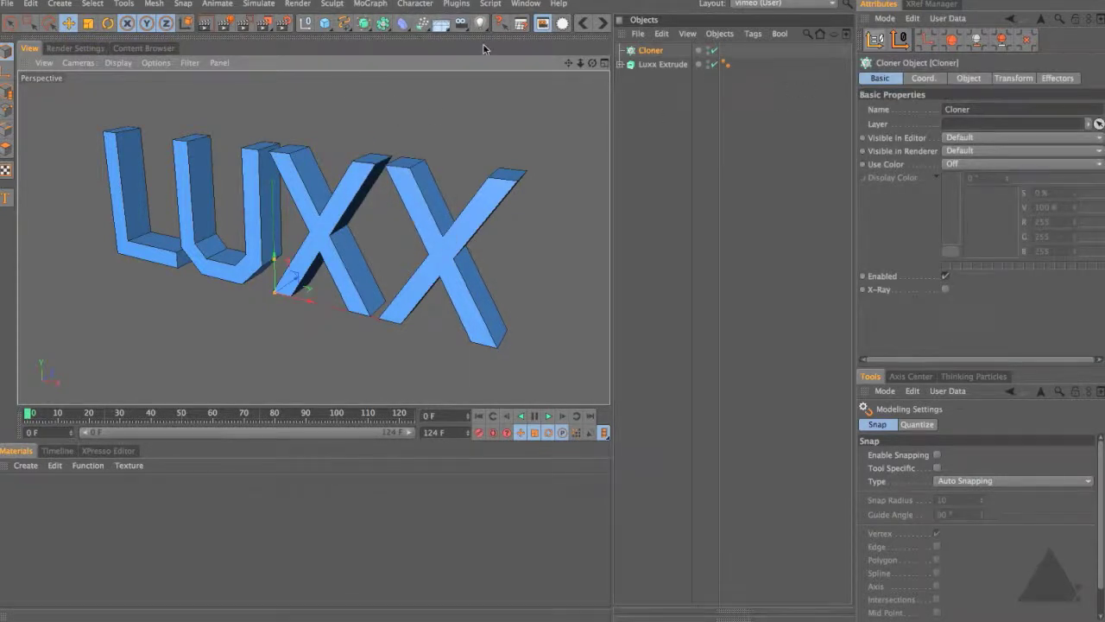
{"action": "left_click_drag", "start_coordinate": [326, 17], "coordinate": [468, 50]}
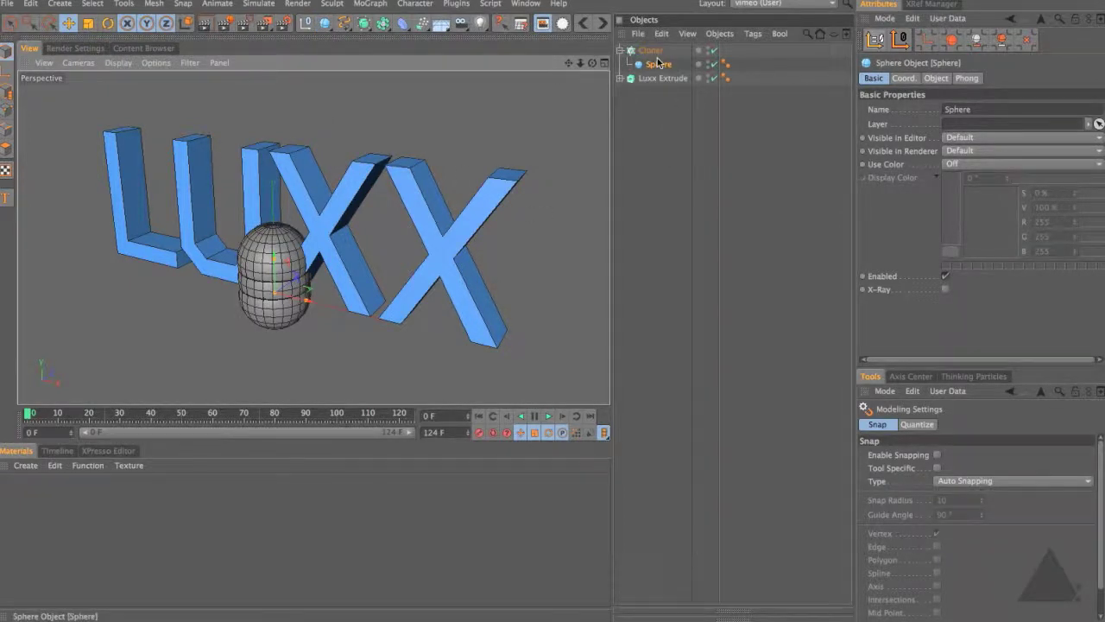
- Scale the sphere down to a radius of about 22.2 cm and set its segments to 6
{"action": "key", "text": "t"}
{"action": "left_click_drag", "start_coordinate": [558, 98], "coordinate": [484, 98]}
{"action": "mouse_move", "coordinate": [65, 242]}
{"action": "left_mouse_down"}
{"action": "mouse_move", "coordinate": [44, 239]}
{"action": "mouse_move", "coordinate": [61, 243]}
{"action": "left_mouse_up"}
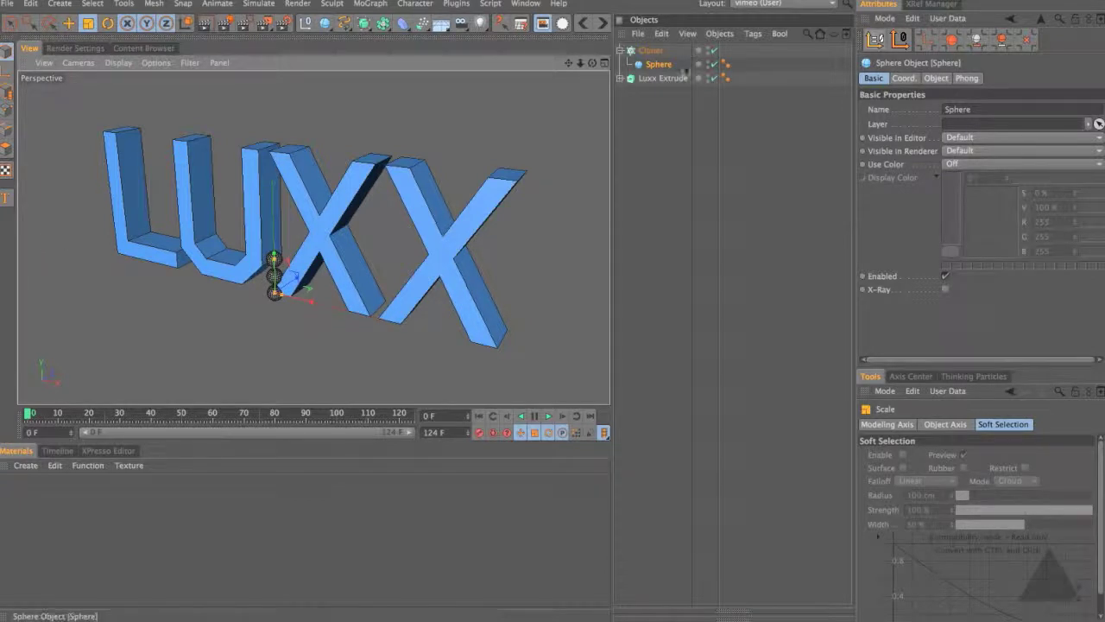
{"action": "left_click", "coordinate": [939, 77]}
{"action": "type", "text": "6"}
{"action": "key", "text": "Return"}
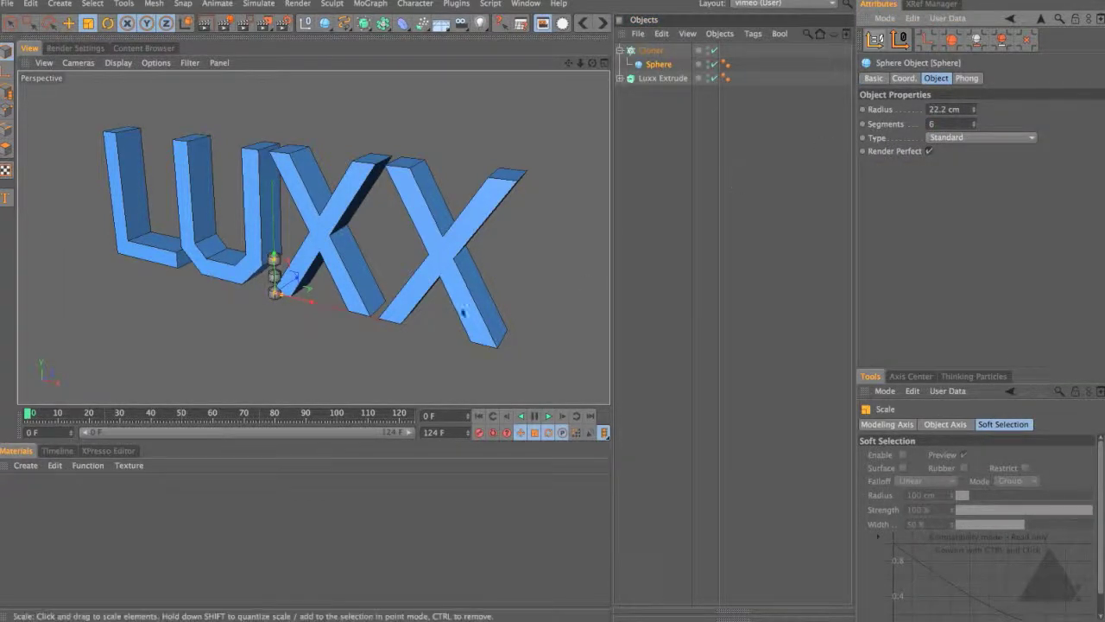
- Set the Cloner to Object mode with Luxx Extrude as its target object and hide the extruded text
{"action": "left_click", "coordinate": [649, 50]}
{"action": "left_click", "coordinate": [1003, 109]}
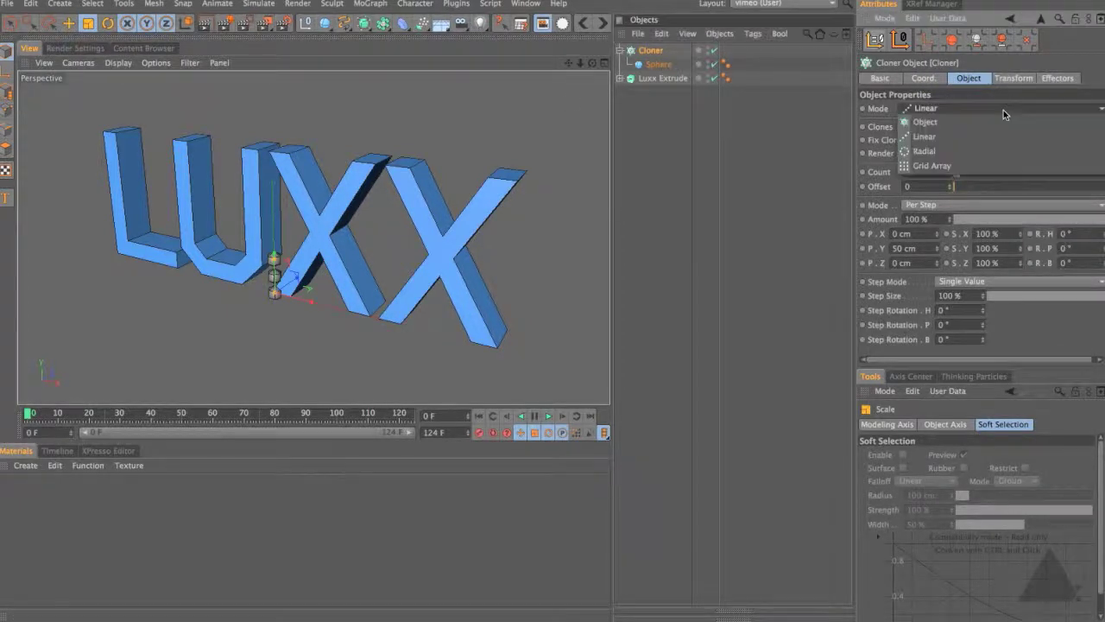
{"action": "left_click", "coordinate": [1001, 125]}
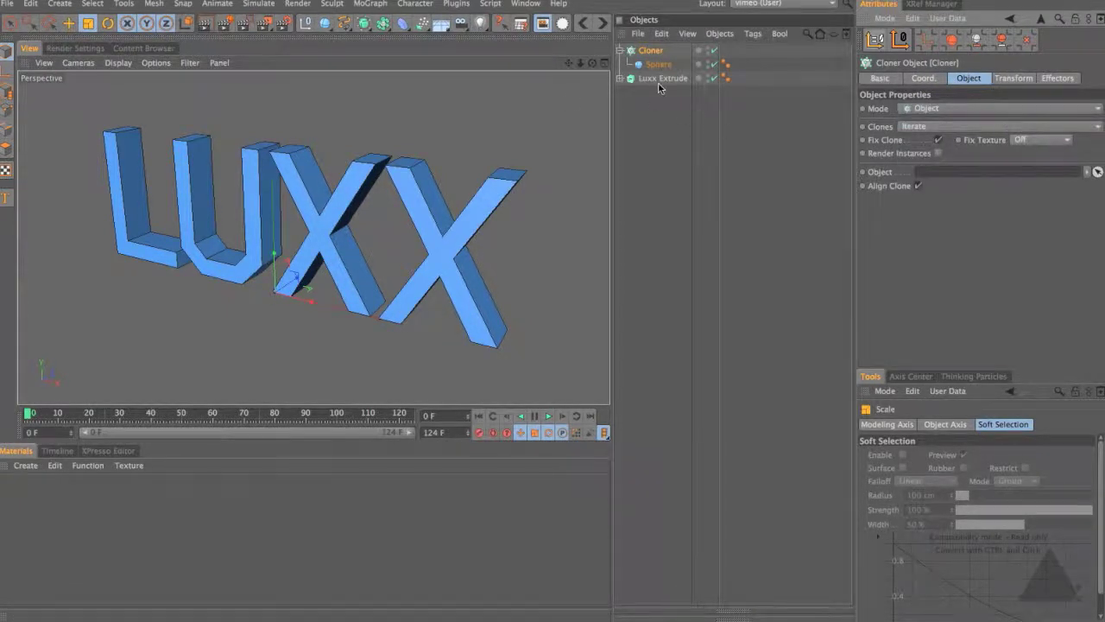
{"action": "left_click_drag", "start_coordinate": [666, 82], "coordinate": [922, 172]}
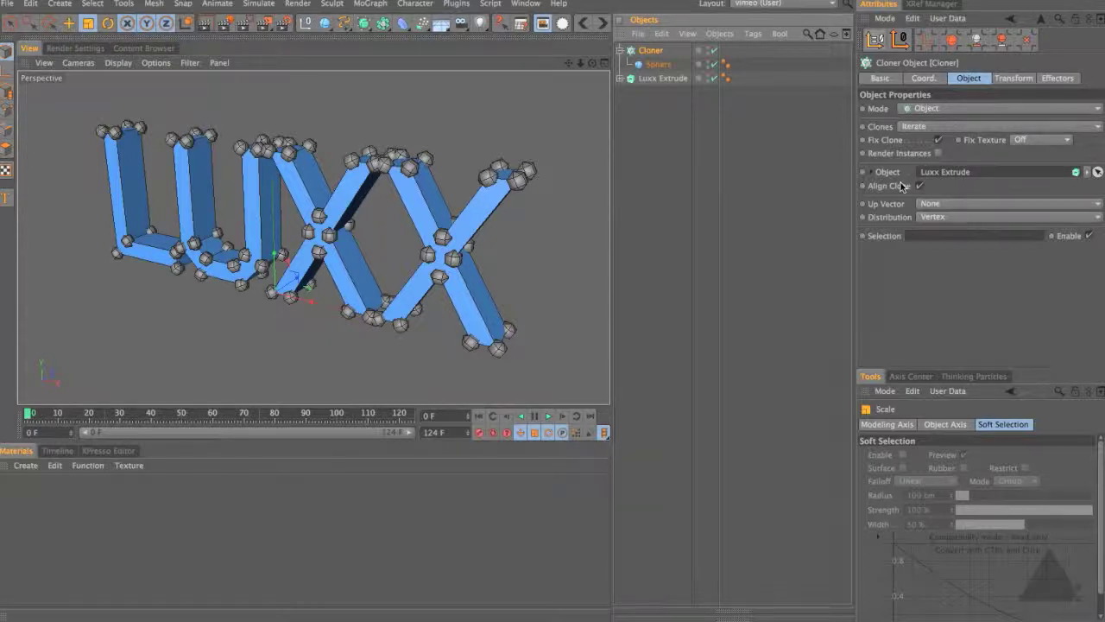
{"action": "left_click", "coordinate": [707, 78]}
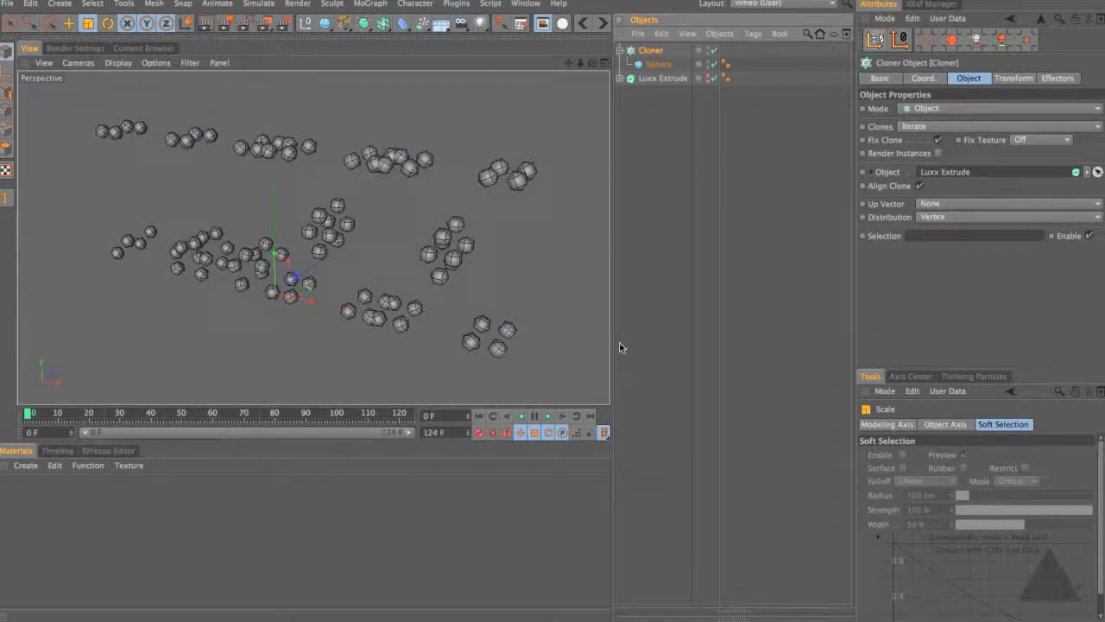
- Distribute the clones through the text's Volume with a count of 1000
{"action": "left_click", "coordinate": [943, 217]}
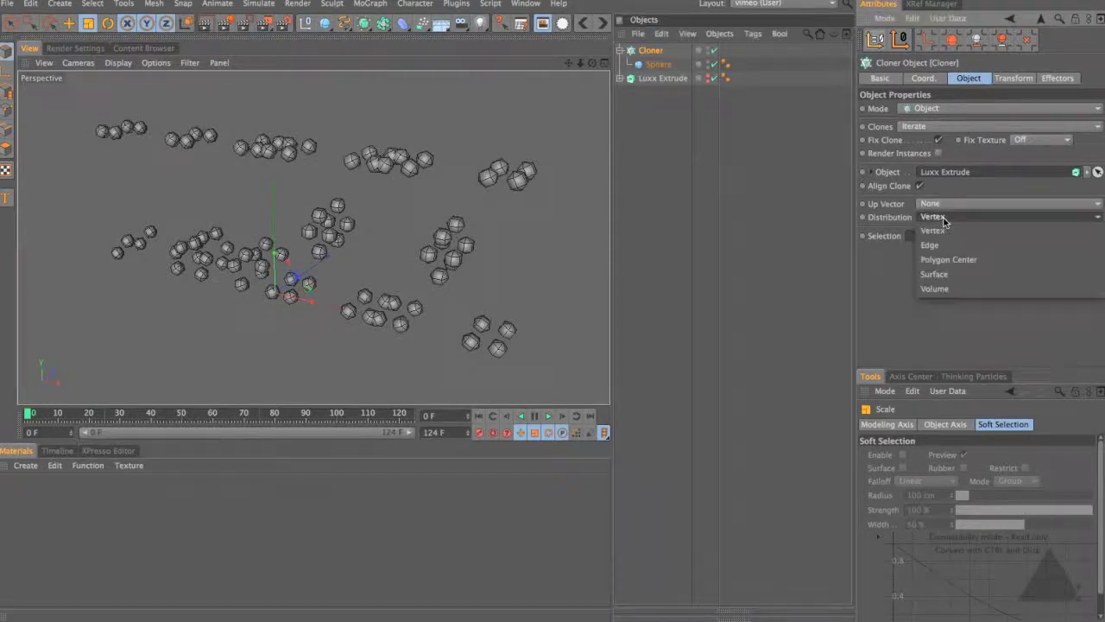
{"action": "left_click", "coordinate": [979, 288]}
{"action": "double_click", "coordinate": [932, 236]}
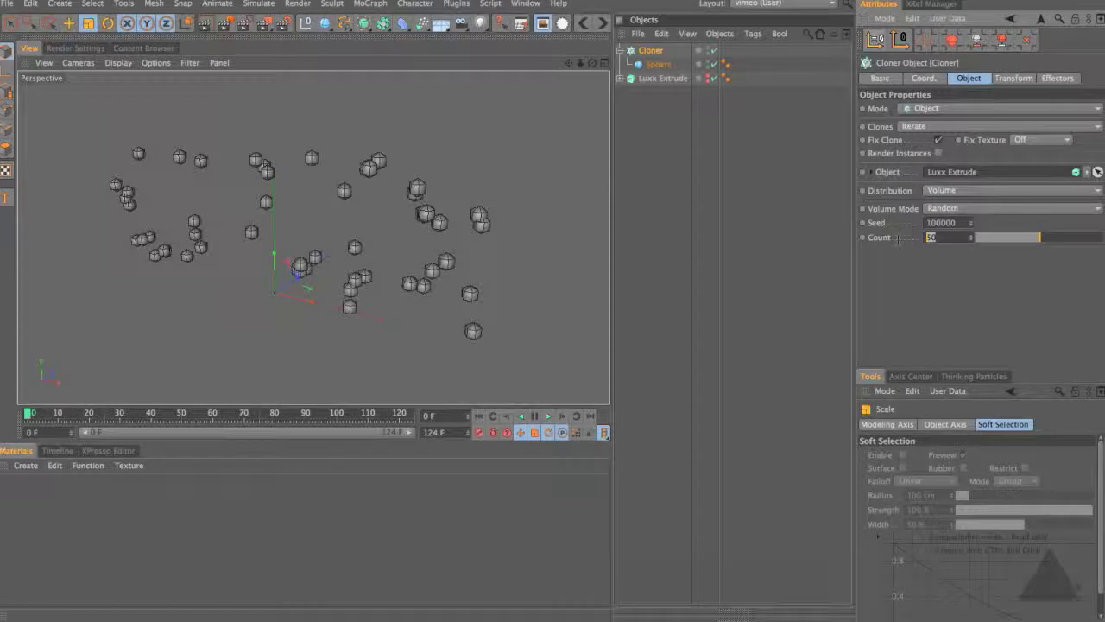
{"action": "type", "text": "1000"}
{"action": "key", "text": "Return"}
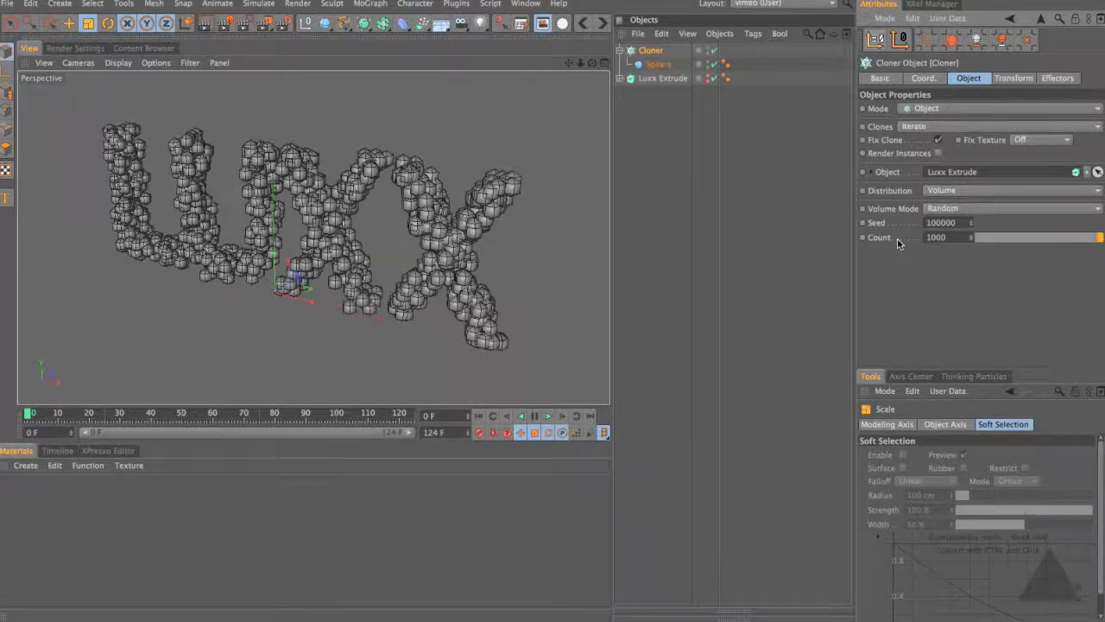
{"action": "left_click_drag", "start_coordinate": [388, 259], "coordinate": [349, 201], "text": "alt"}
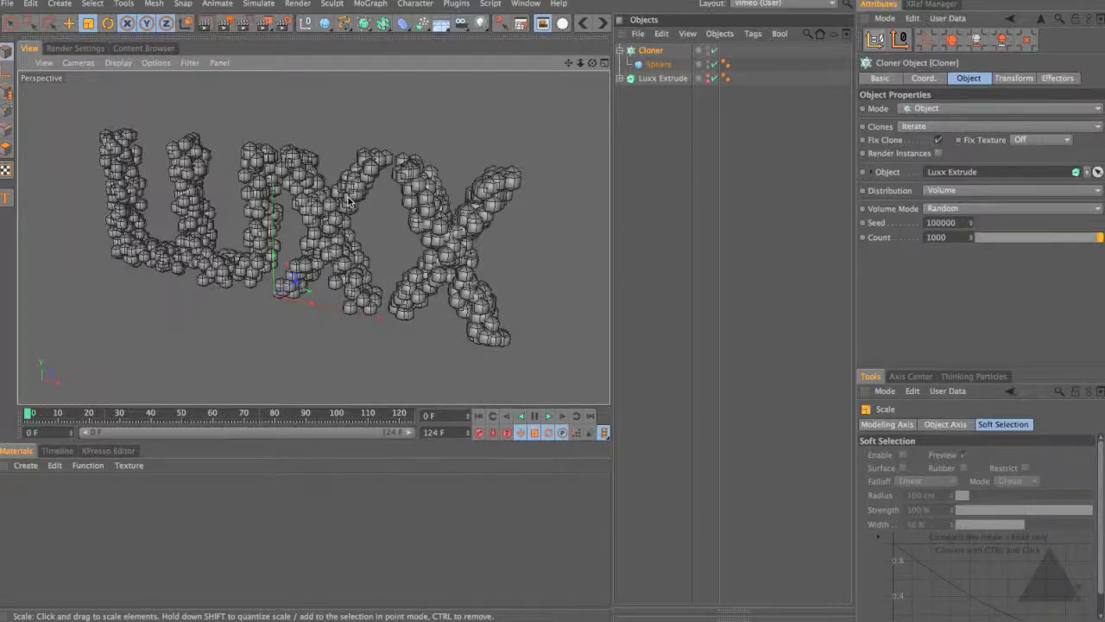
- Disable the Cloner, delete its sphere and add a Polygon primitive as the replacement
{"action": "left_click", "coordinate": [714, 51]}
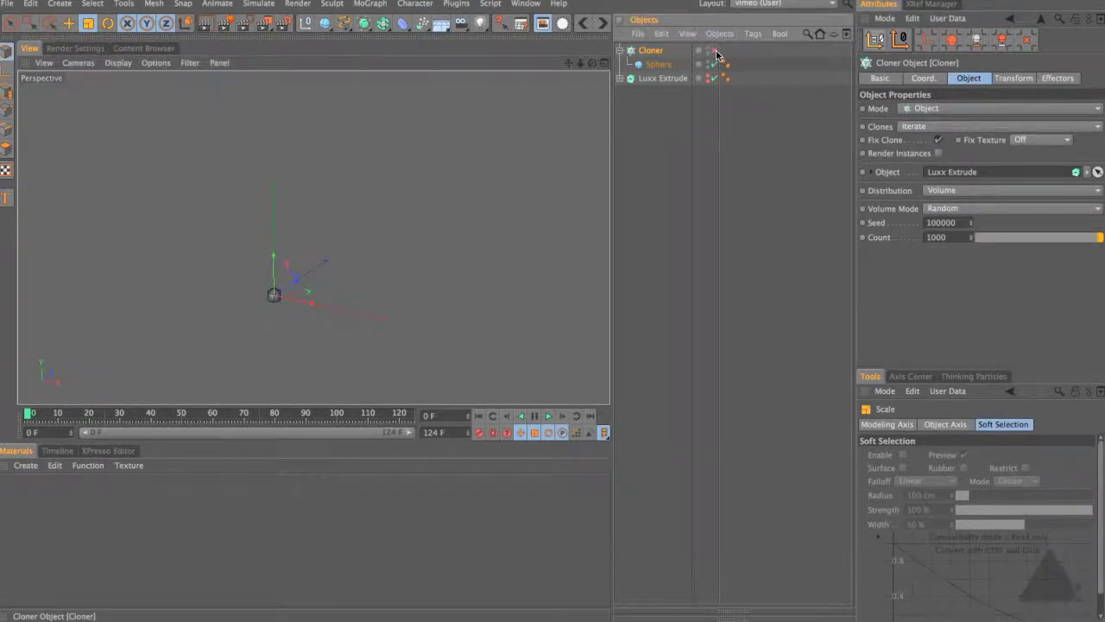
{"action": "left_click", "coordinate": [667, 67]}
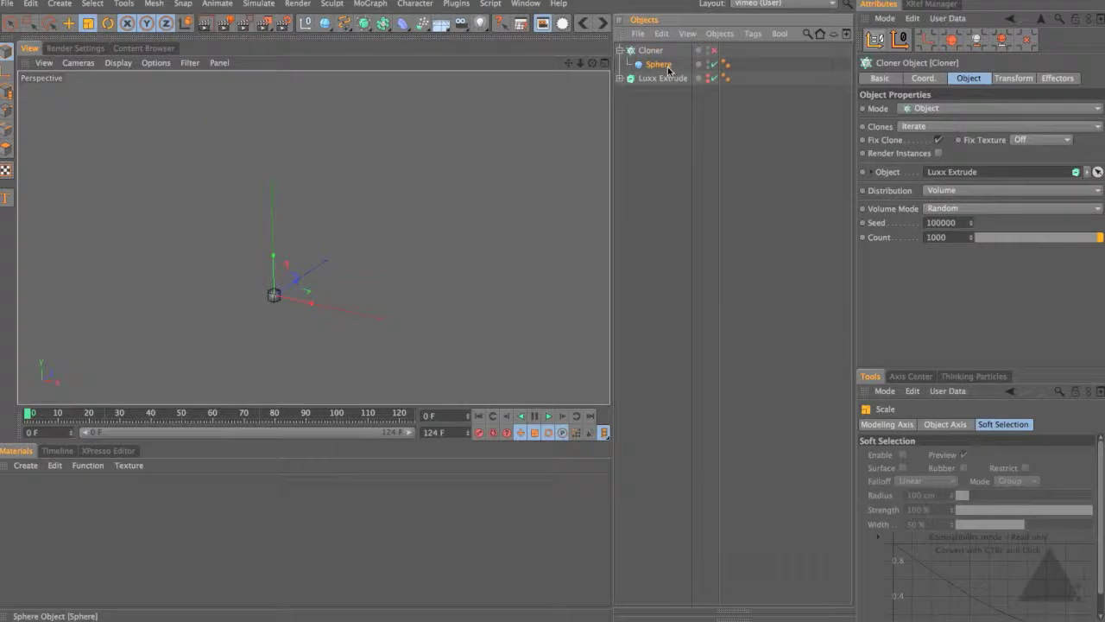
{"action": "key", "text": "Delete"}
{"action": "left_click", "coordinate": [325, 24]}
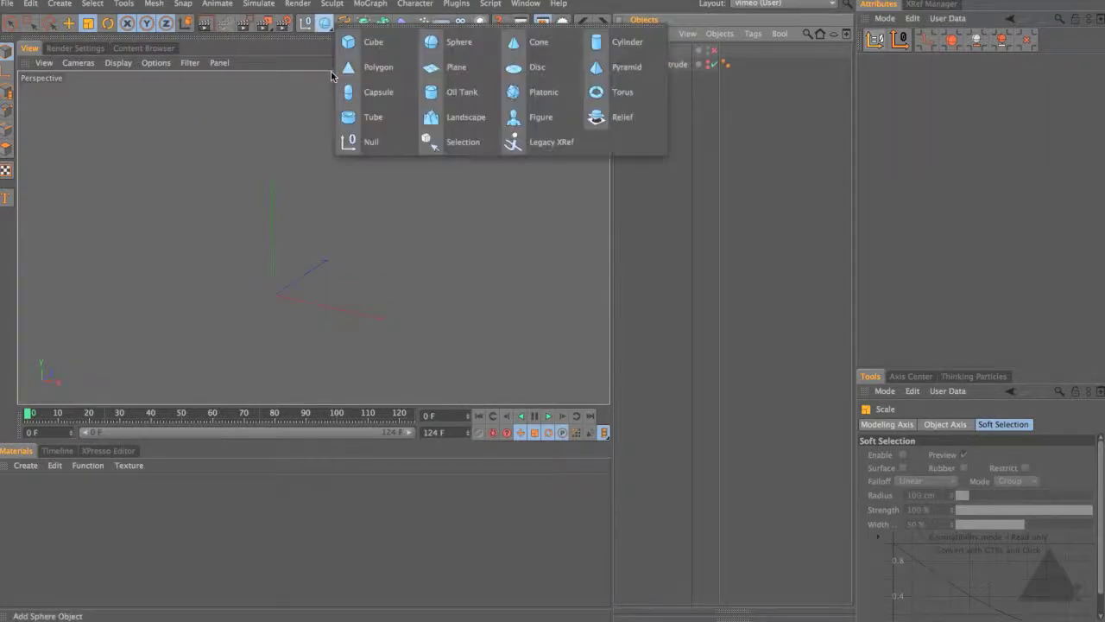
{"action": "left_click", "coordinate": [388, 65]}
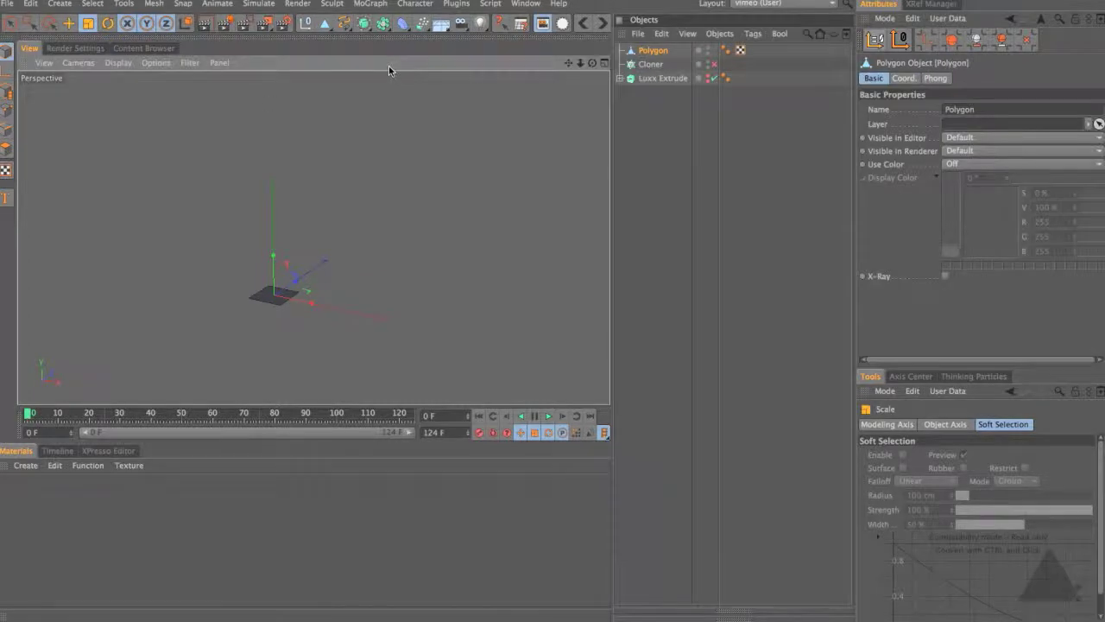
- Reduce the polygon to a single corner point and set that point's X and Z position to 0
{"action": "left_click", "coordinate": [8, 111]}
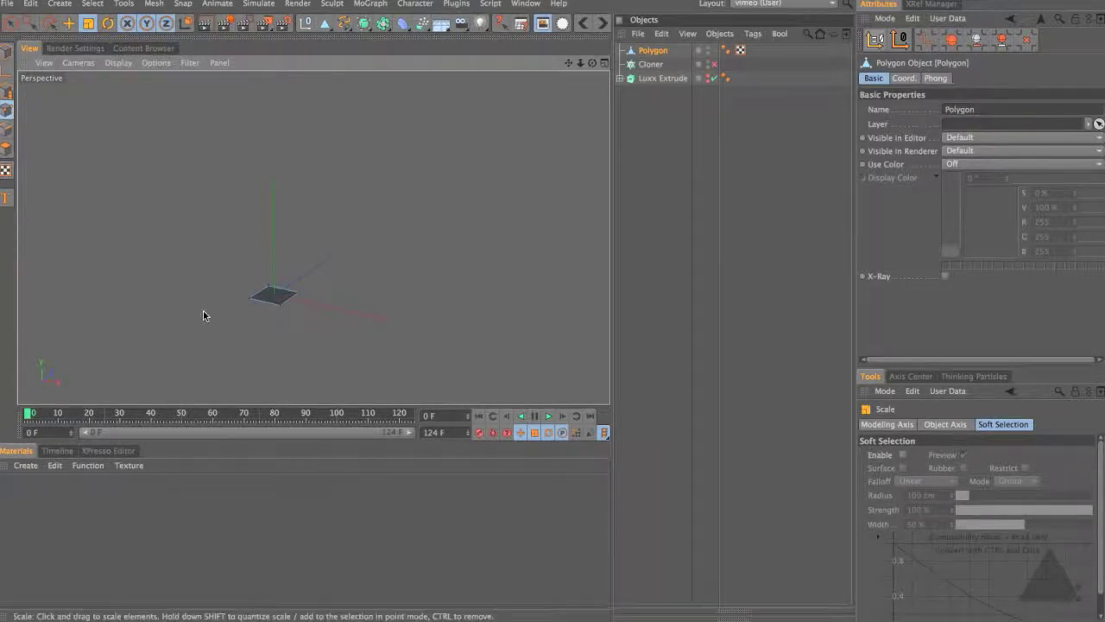
{"action": "key", "text": "9"}
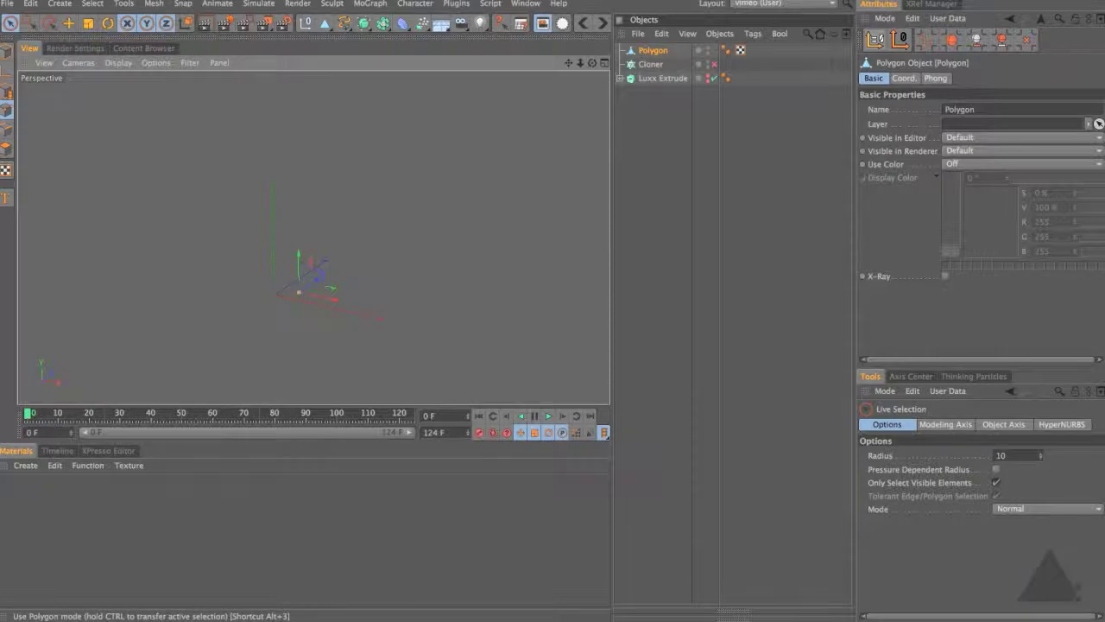
{"action": "left_click", "coordinate": [746, 615]}
{"action": "left_click", "coordinate": [659, 537]}
{"action": "type", "text": "0"}
{"action": "key", "text": "Tab"}
{"action": "key", "text": "Tab"}
{"action": "type", "text": "0"}
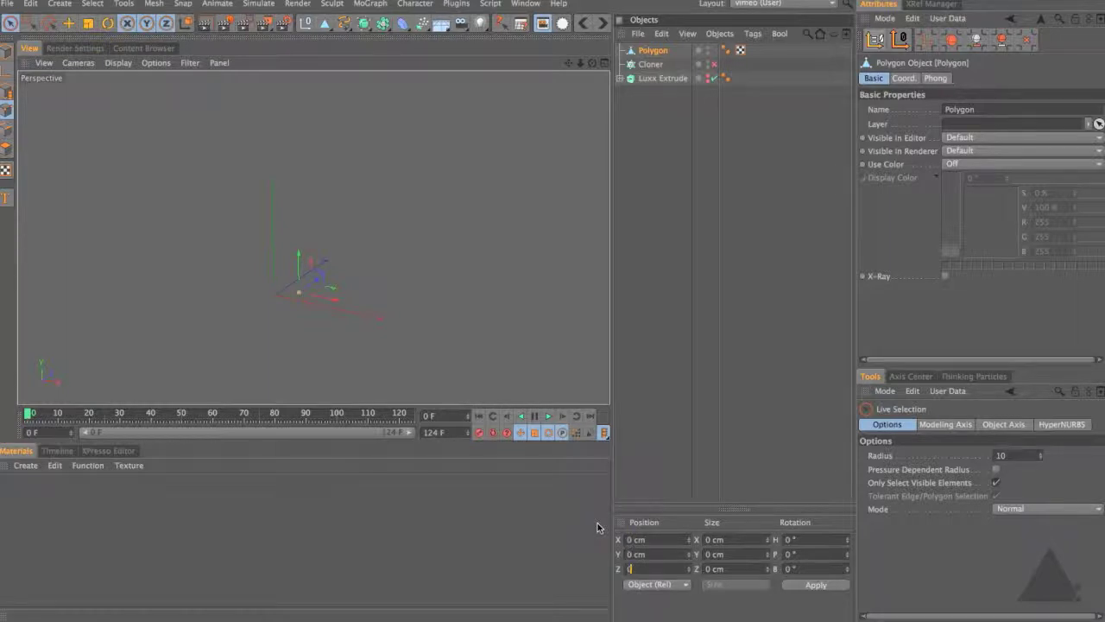
{"action": "key", "text": "Return"}
{"action": "left_click", "coordinate": [4, 54]}
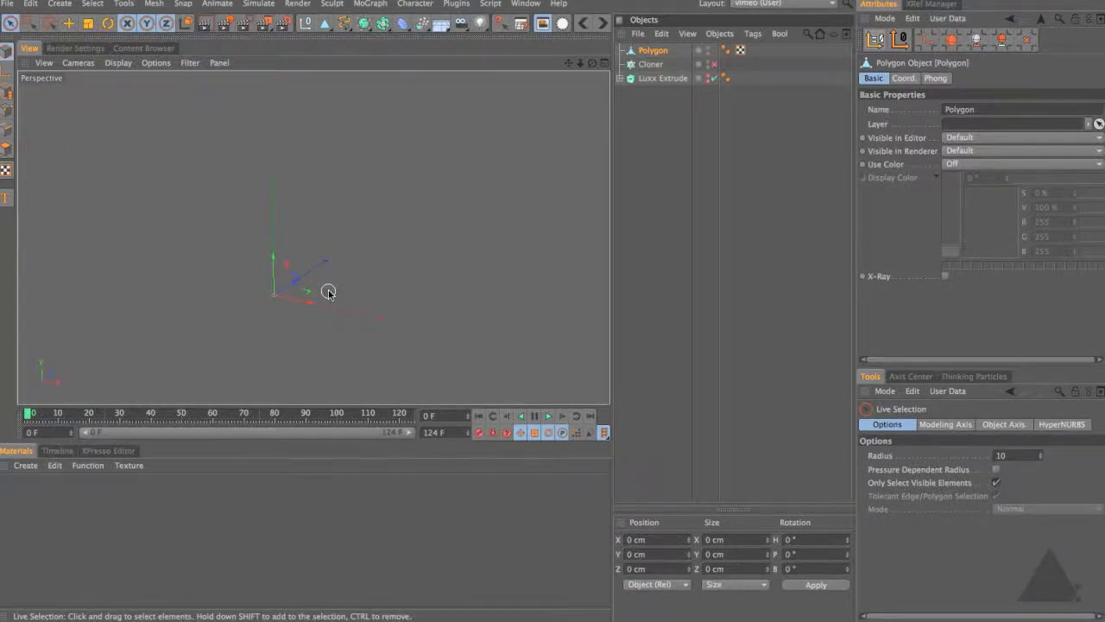
- Rename the polygon object "point", place it under the Cloner and re-enable the Cloner
{"action": "double_click", "coordinate": [654, 51]}
{"action": "type", "text": "point"}
{"action": "key", "text": "Return"}
{"action": "left_click_drag", "start_coordinate": [655, 54], "coordinate": [654, 65]}
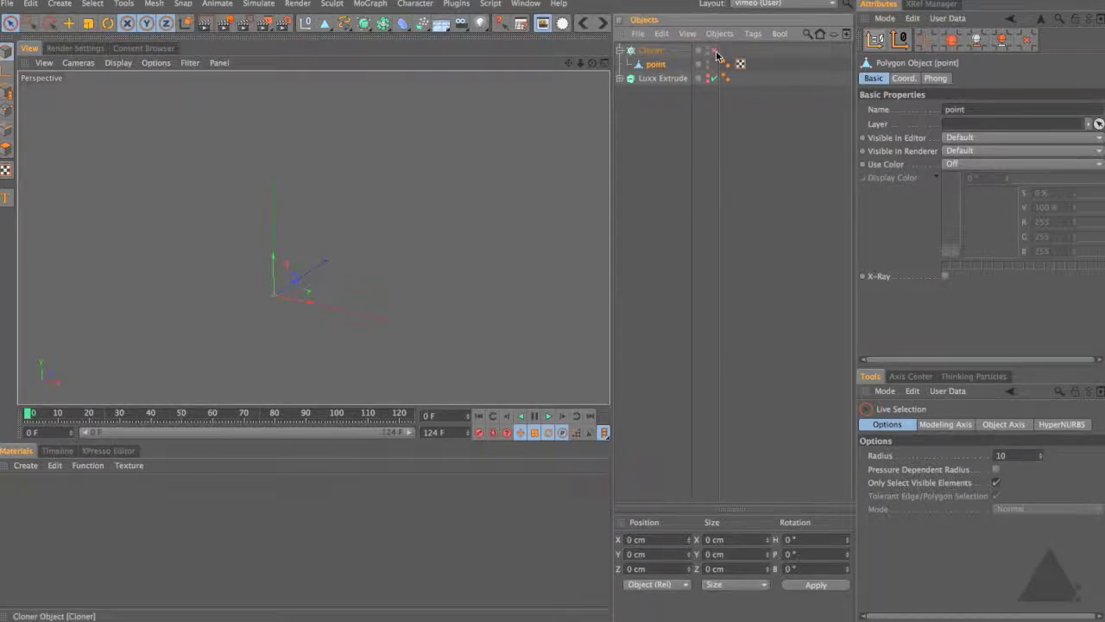
{"action": "left_click", "coordinate": [714, 52]}
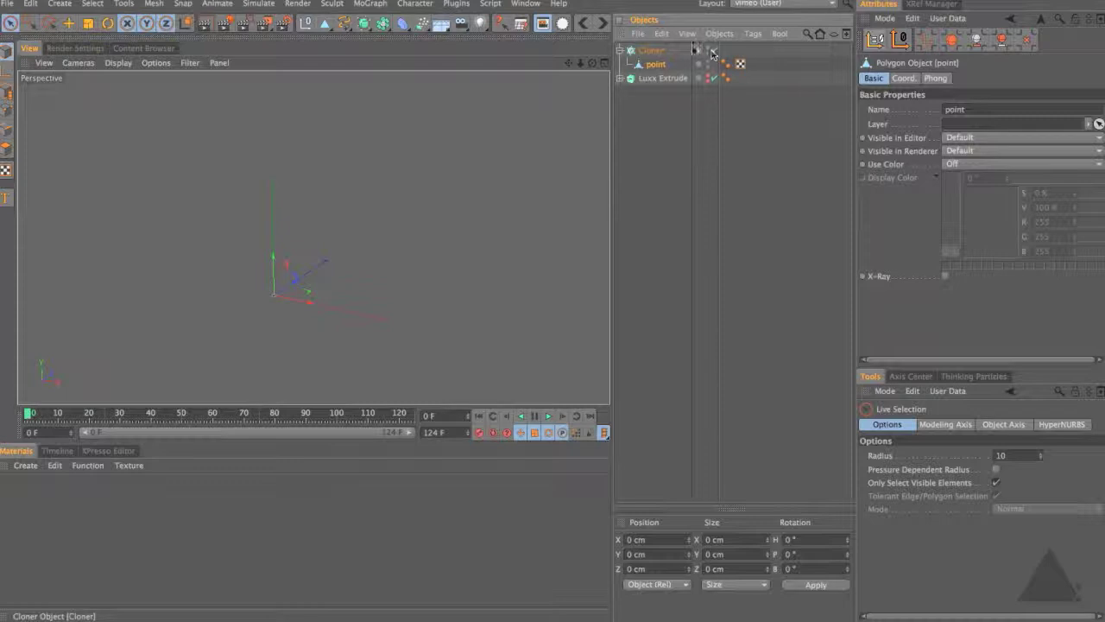
{"action": "left_click", "coordinate": [661, 54]}
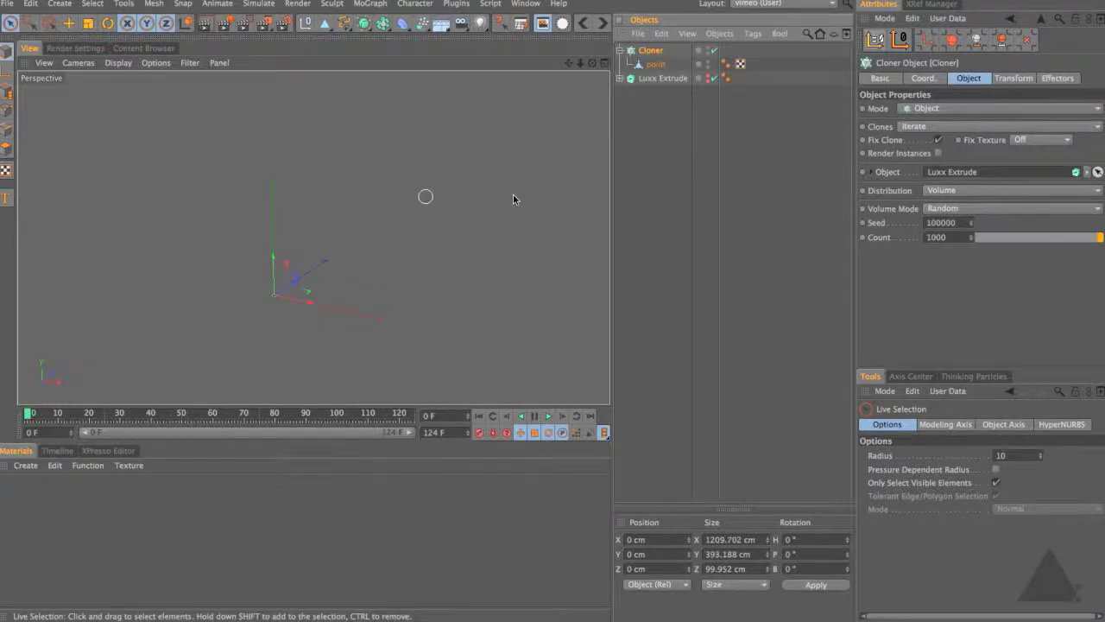
- Convert the Cloner to editable objects, select all its point clones to inspect their distribution, and undo the conversion
{"action": "left_click", "coordinate": [8, 114]}
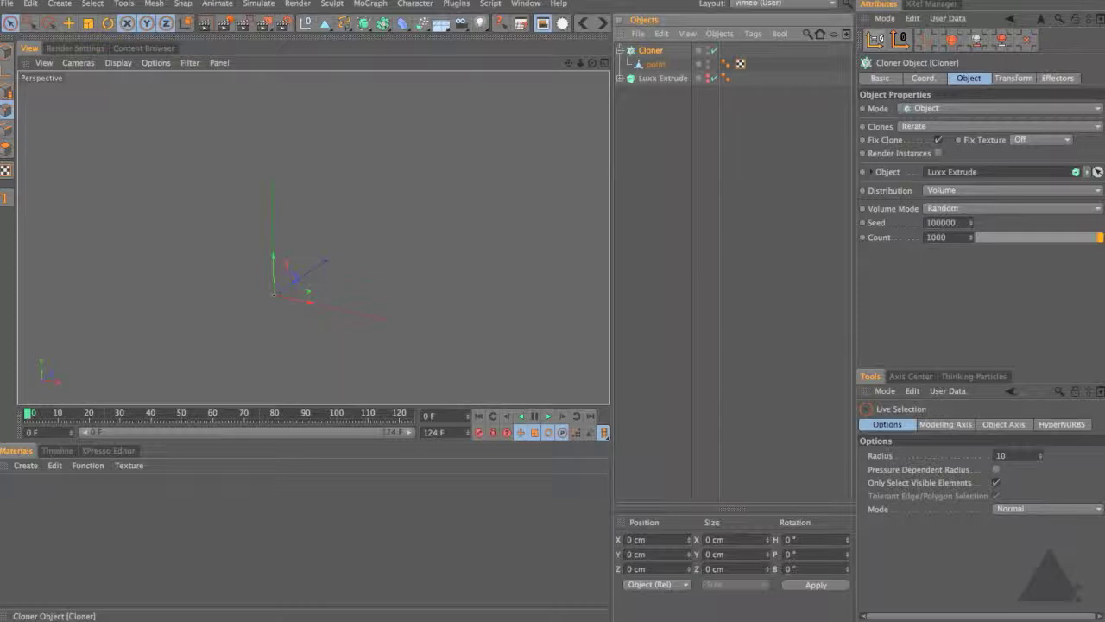
{"action": "key", "text": "c"}
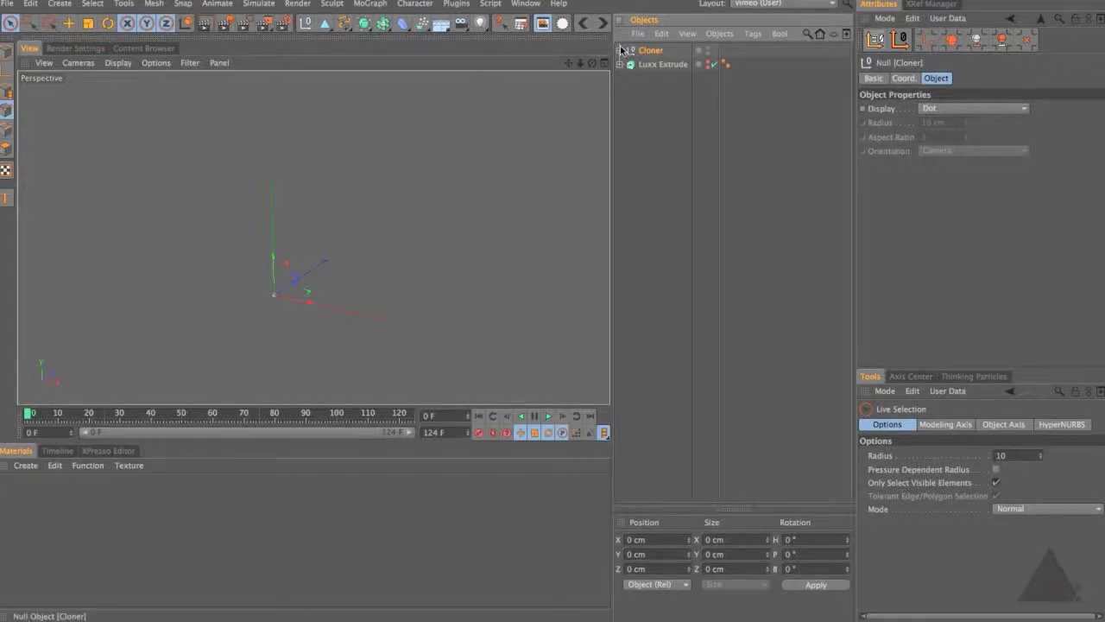
{"action": "left_click", "coordinate": [621, 50]}
{"action": "left_click", "coordinate": [657, 68]}
{"action": "left_click_drag", "start_coordinate": [848, 62], "coordinate": [849, 499]}
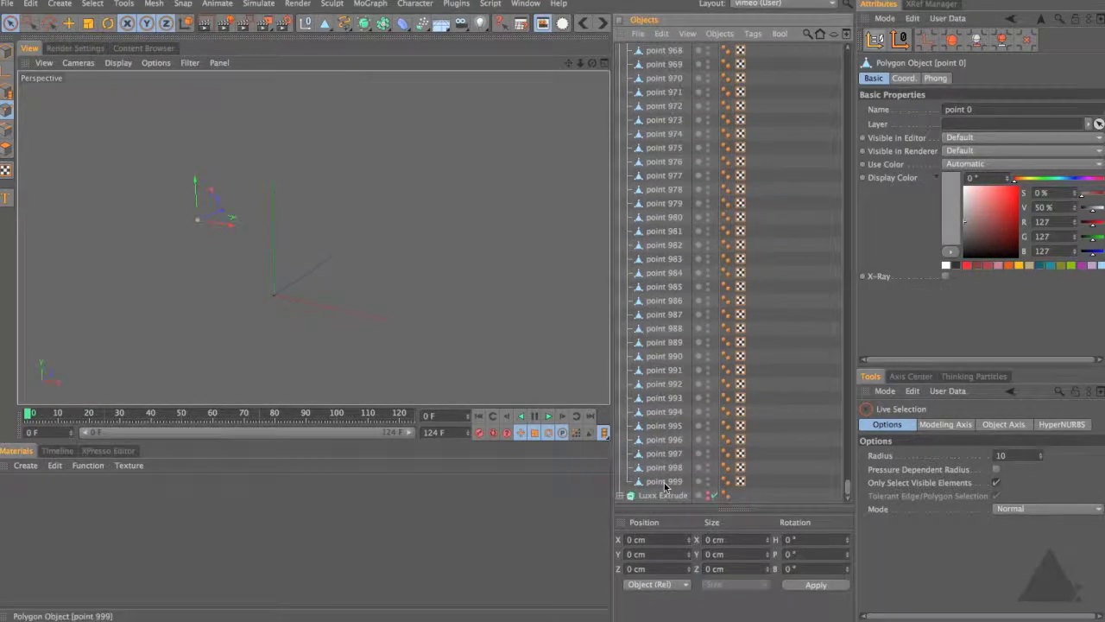
{"action": "left_click", "coordinate": [662, 481], "text": "shift"}
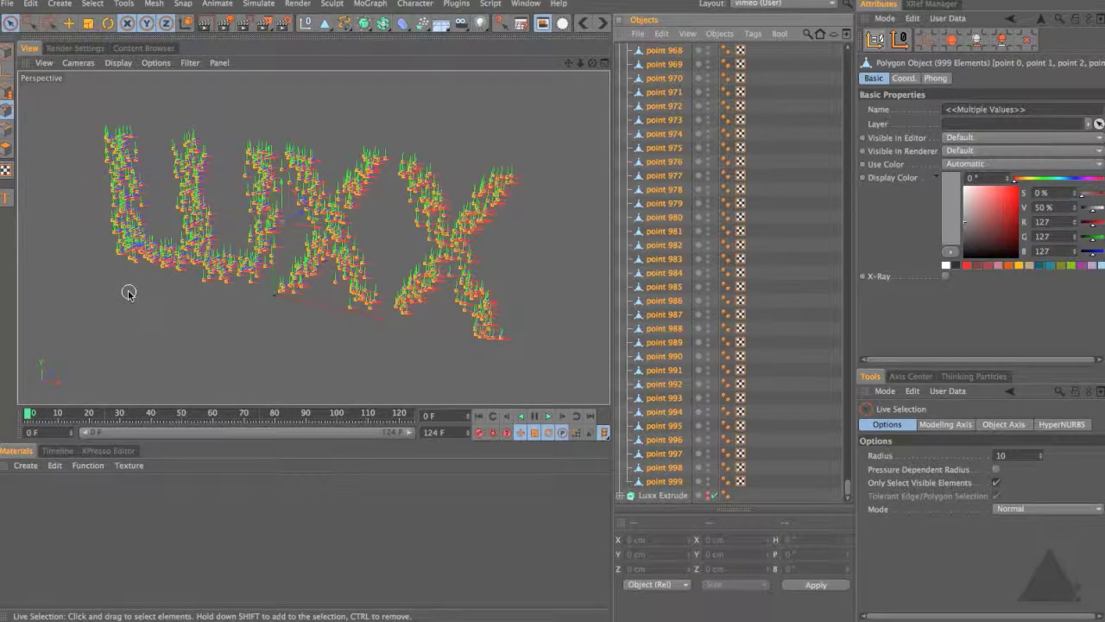
{"action": "key", "text": "ctrl+z"}
{"action": "key", "text": "ctrl+z"}
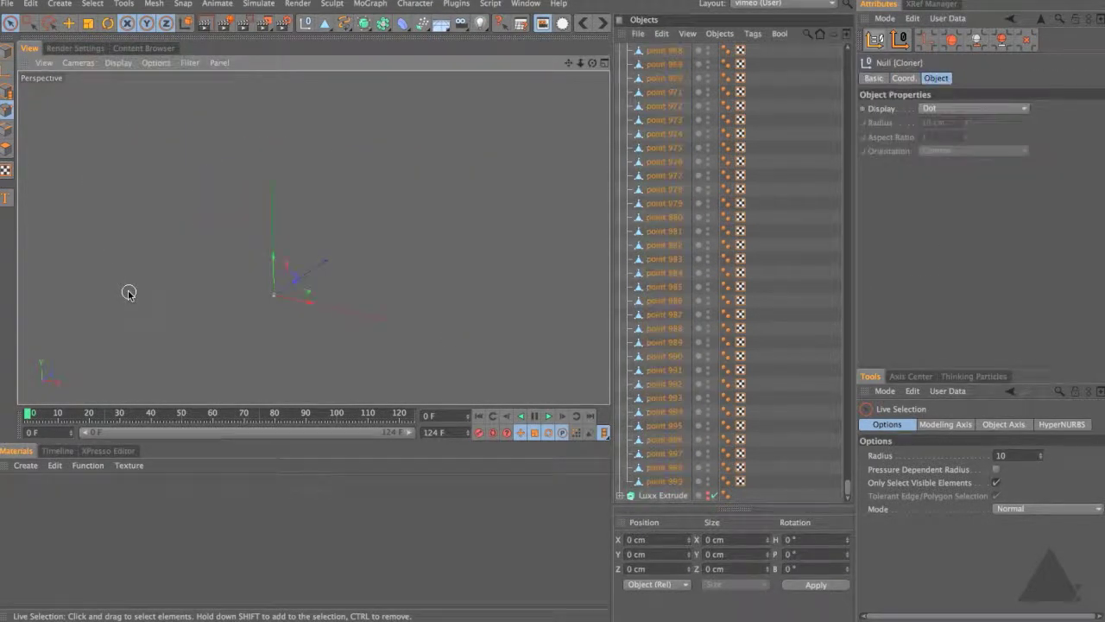
{"action": "key", "text": "ctrl+z"}
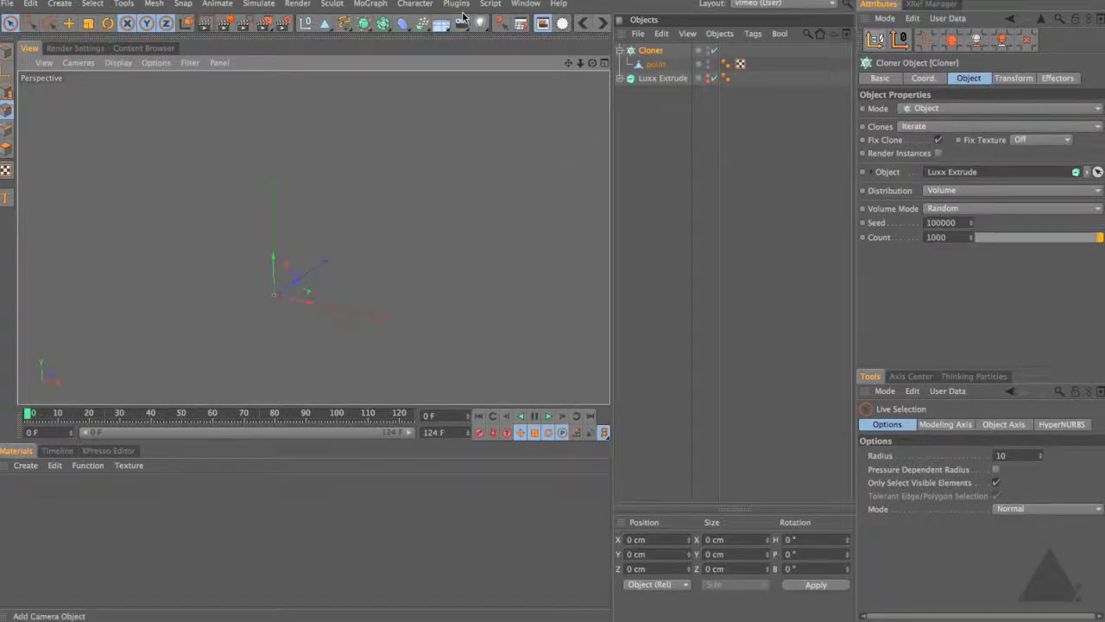
- Add a Metaball object as the parent of the Cloner
{"action": "left_click", "coordinate": [382, 23]}
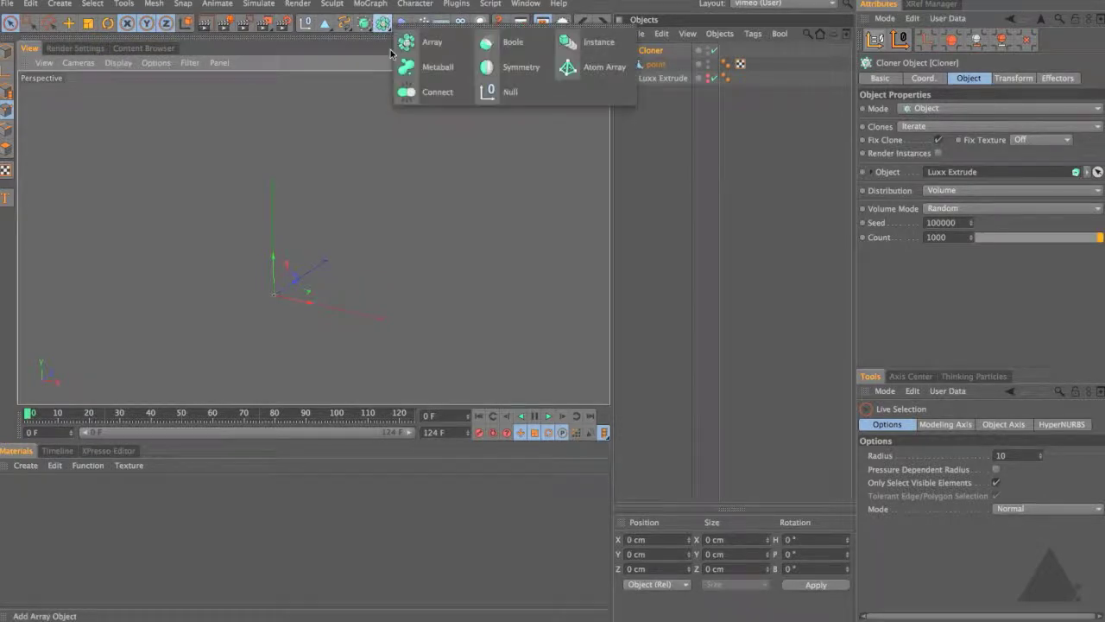
{"action": "left_click", "coordinate": [429, 68]}
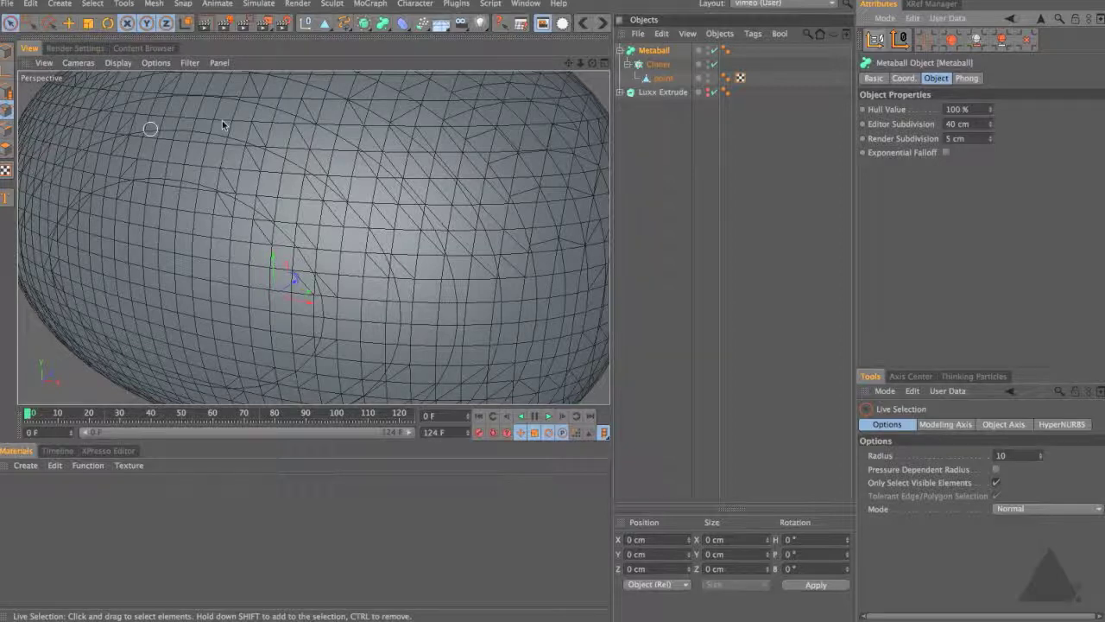
- Try a metaball hull value of 1000 % and return it to 100 %
{"action": "left_click", "coordinate": [990, 112]}
{"action": "left_click_drag", "start_coordinate": [990, 110], "coordinate": [990, 2]}
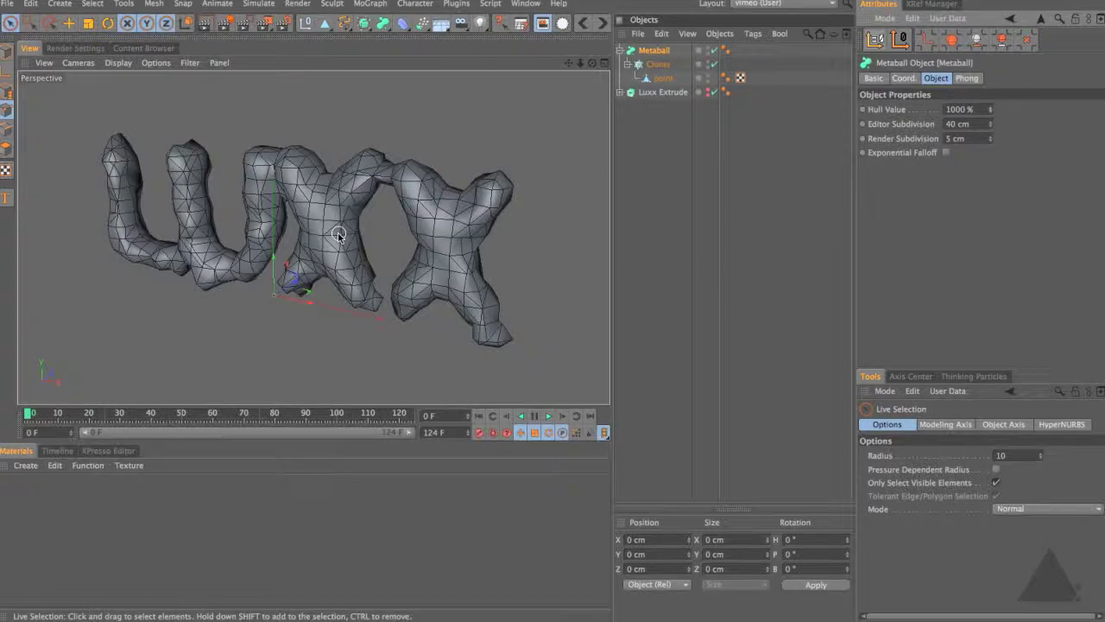
{"action": "double_click", "coordinate": [958, 109]}
{"action": "type", "text": "100"}
{"action": "key", "text": "Return"}
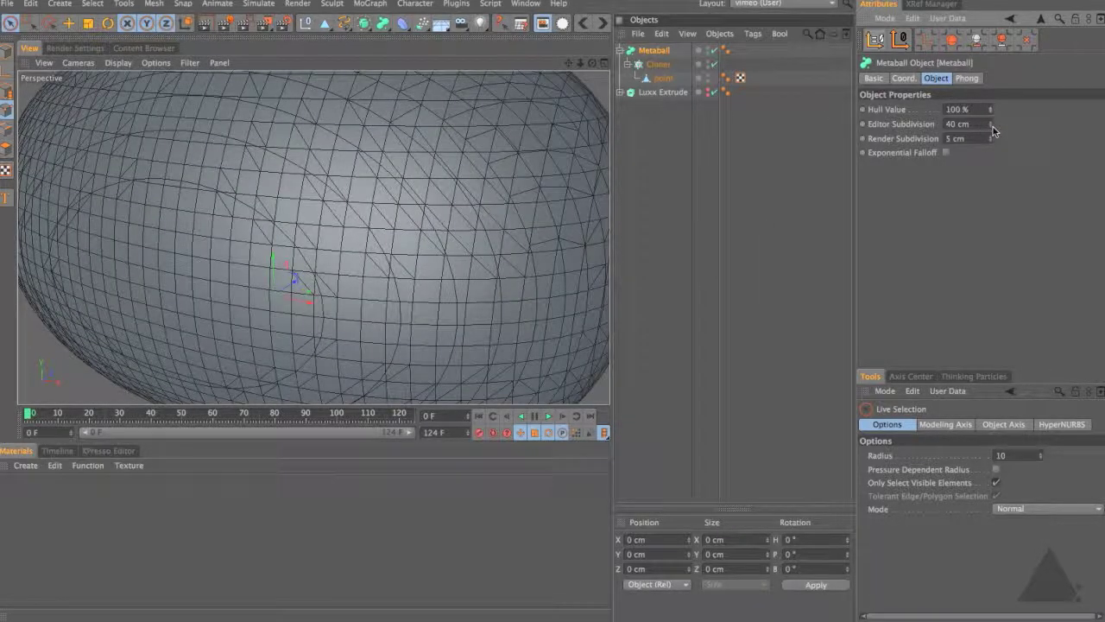
- Set the metaball's editor subdivision to 25 cm
{"action": "left_click_drag", "start_coordinate": [990, 124], "coordinate": [990, 156]}
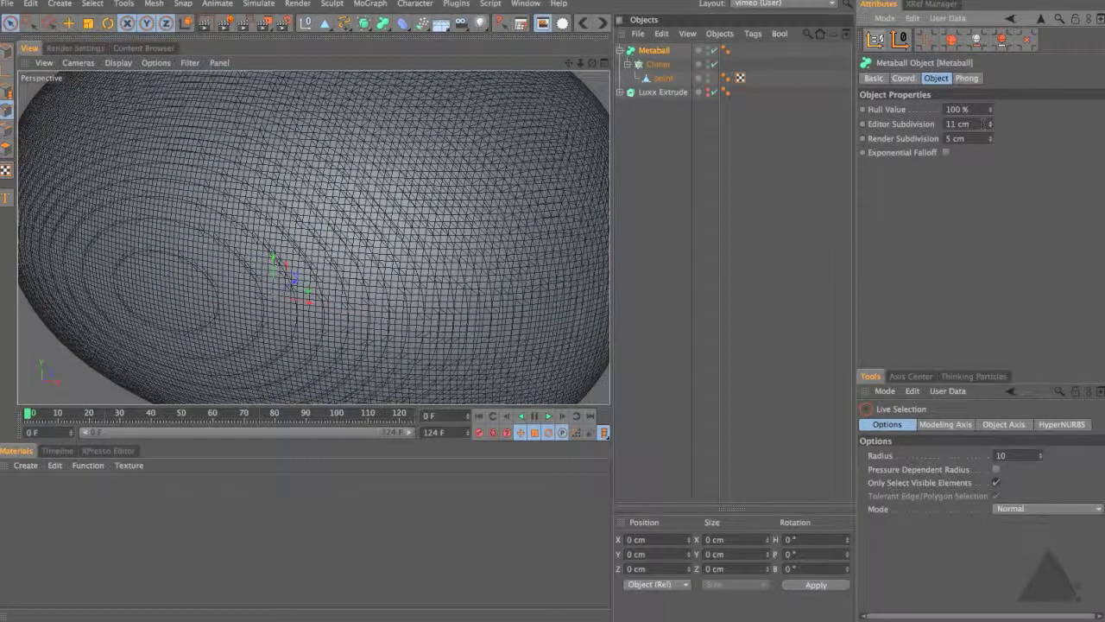
{"action": "double_click", "coordinate": [974, 124]}
{"action": "type", "text": "25"}
{"action": "key", "text": "Return"}
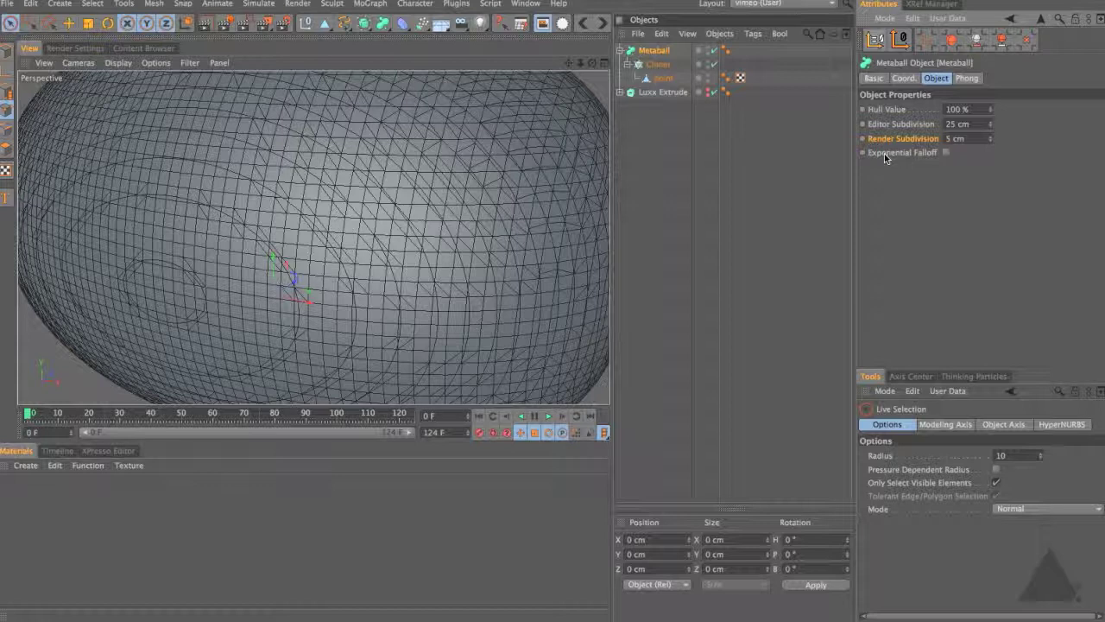
- Enable exponential falloff on the metaball and render the perspective view
{"action": "left_click", "coordinate": [946, 153]}
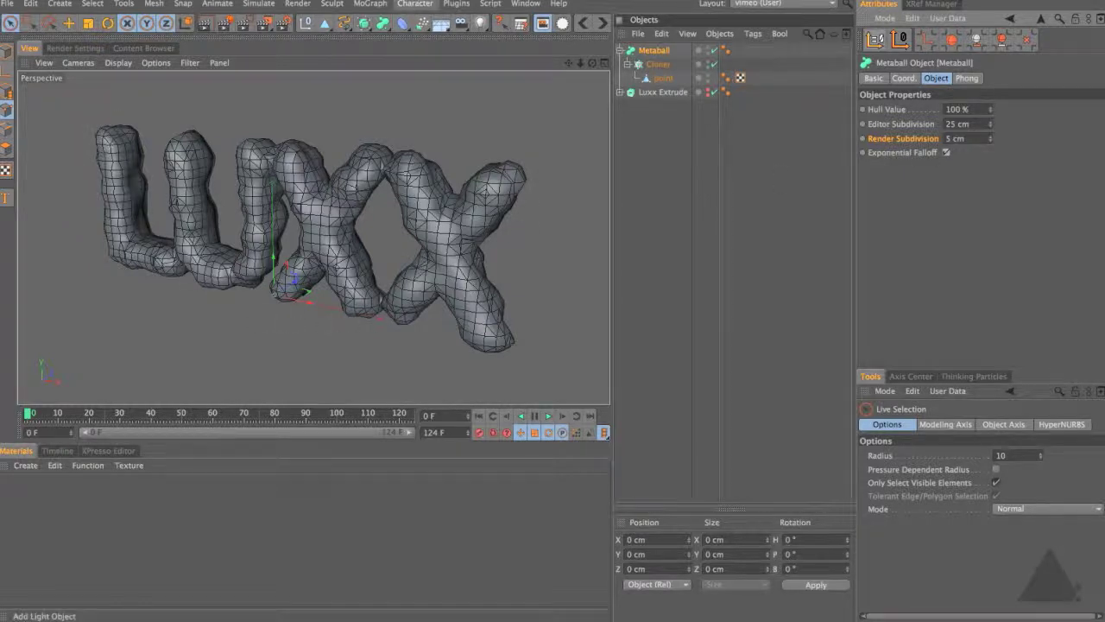
{"action": "key", "text": "ctrl+r"}
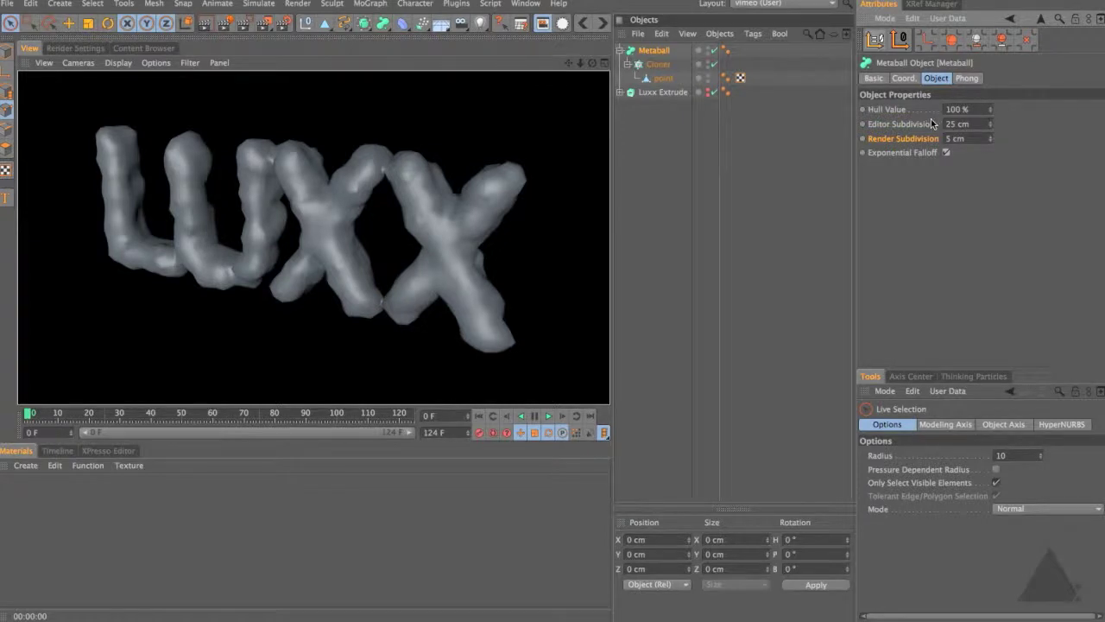
- Try a HyperNURBS as the Metaball's parent, render the view, and undo the addition
{"action": "left_click", "coordinate": [364, 29], "text": "alt"}
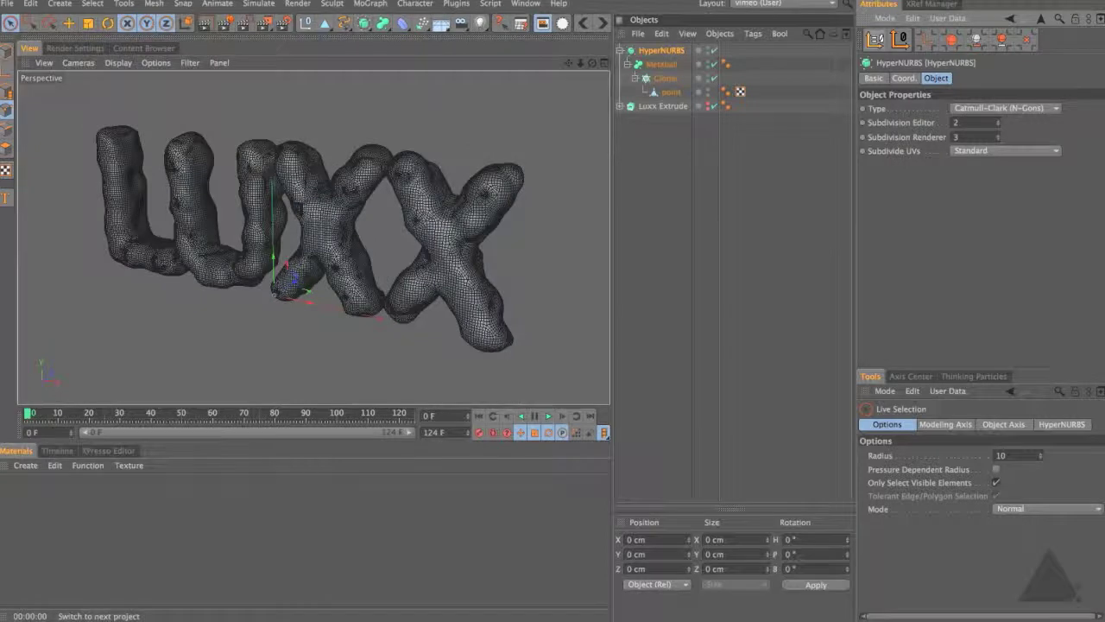
{"action": "key", "text": "ctrl+r"}
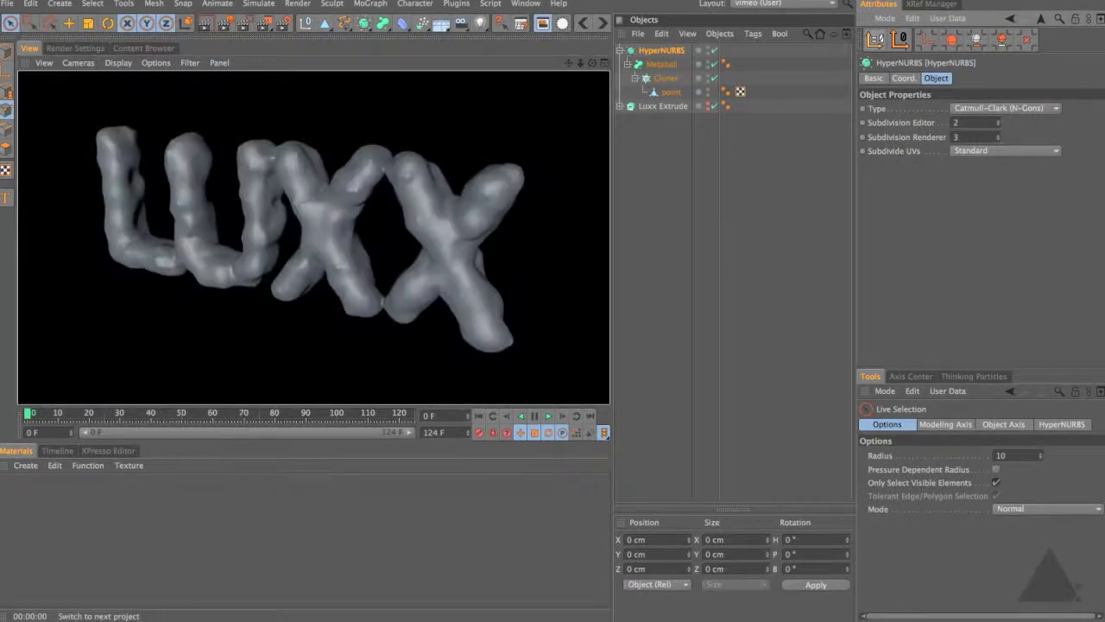
{"action": "key", "text": "ctrl+z"}
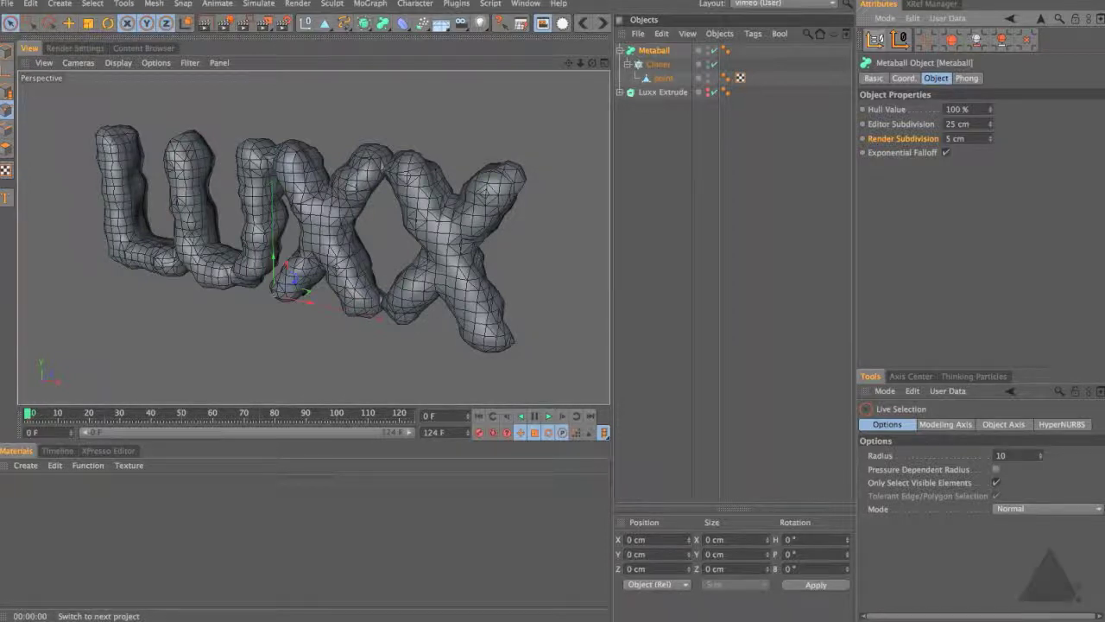
- Add a Metaball tag to the point polygon object inside the Cloner
{"action": "left_click", "coordinate": [663, 79]}
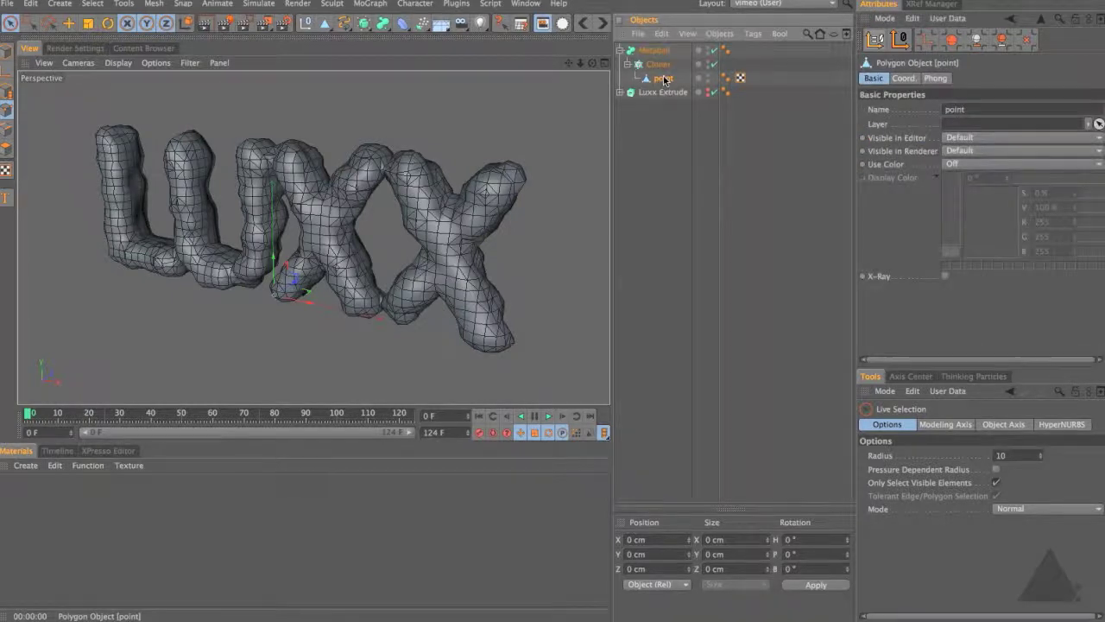
{"action": "left_click", "coordinate": [752, 34]}
{"action": "mouse_move", "coordinate": [790, 55]}
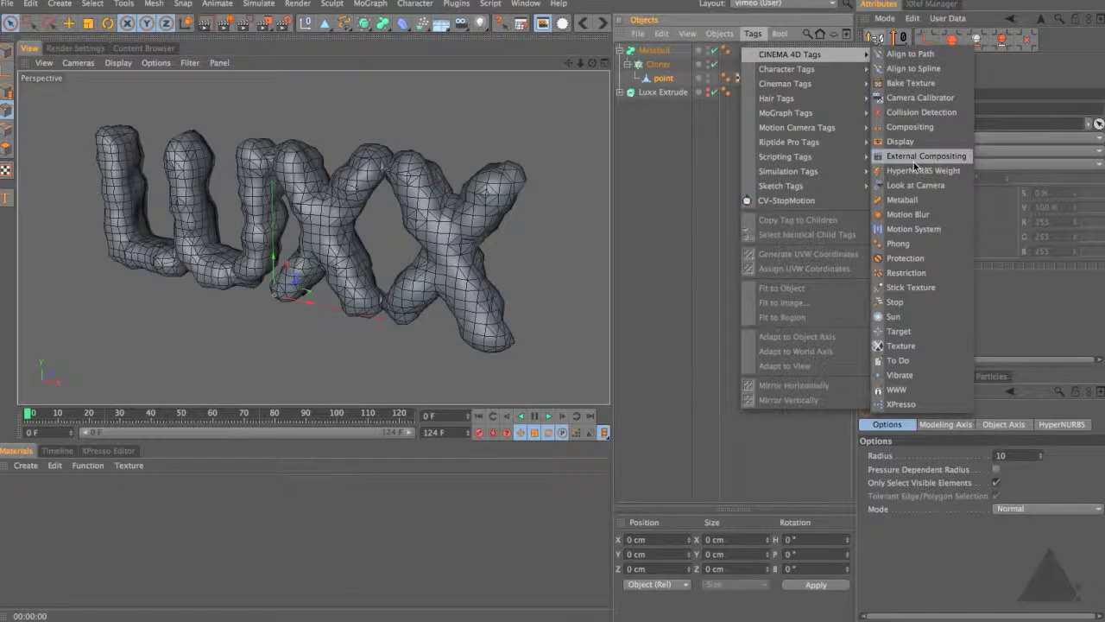
{"action": "left_click", "coordinate": [914, 199]}
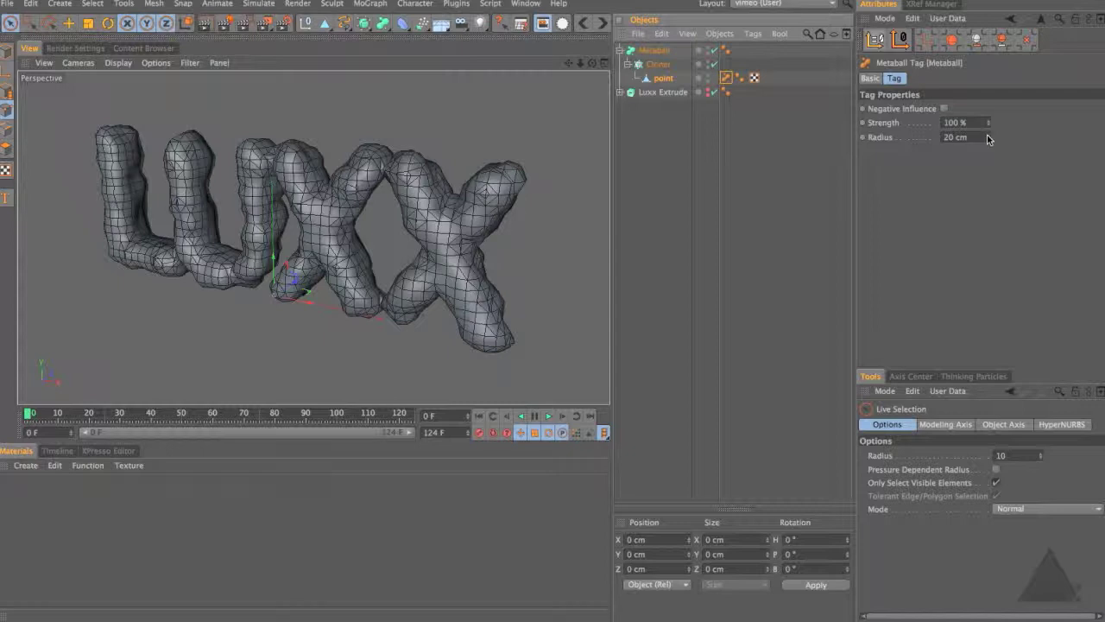
- Try a Metaball tag strength of 422 %, return it to 100 %, and set the tag's radius to 10 cm
{"action": "left_click_drag", "start_coordinate": [988, 122], "coordinate": [990, 125]}
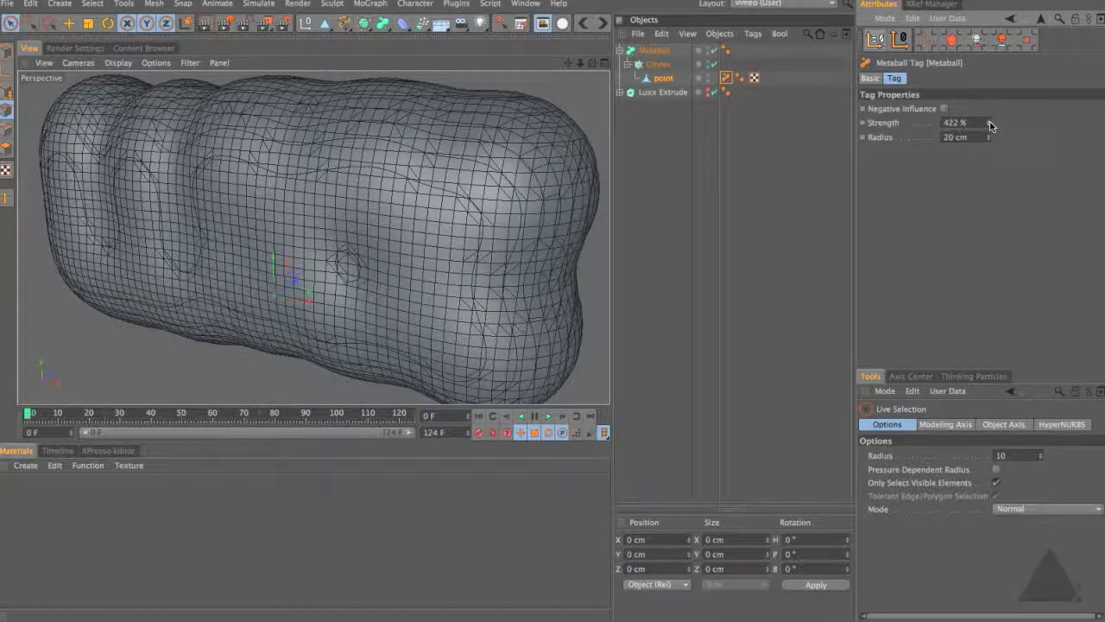
{"action": "right_click", "coordinate": [989, 125]}
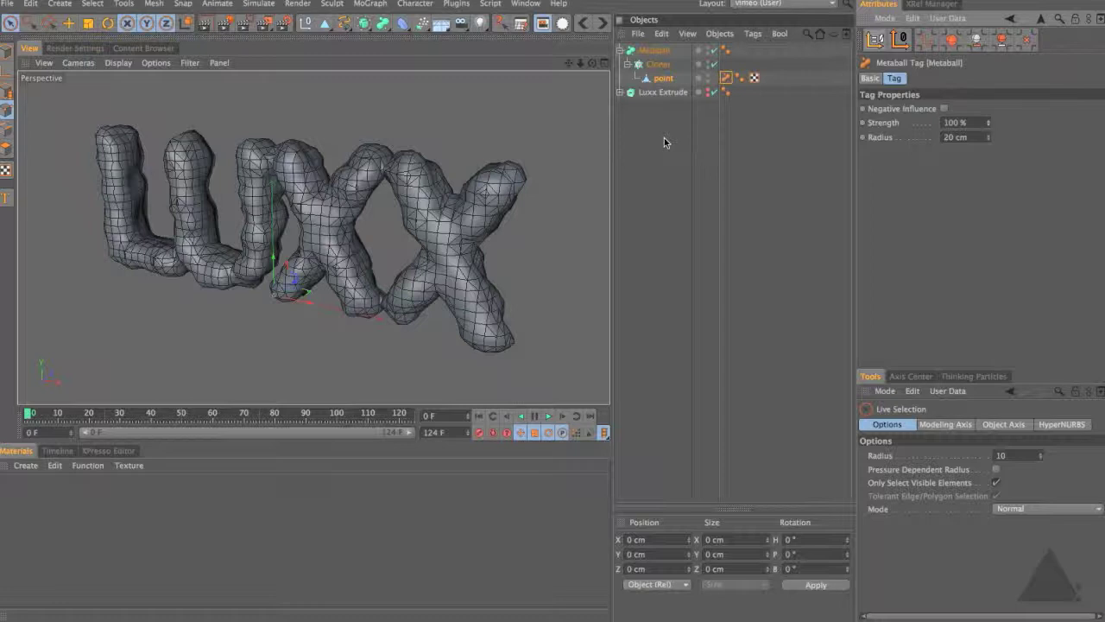
{"action": "left_click", "coordinate": [958, 137]}
{"action": "type", "text": "10"}
{"action": "key", "text": "Return"}
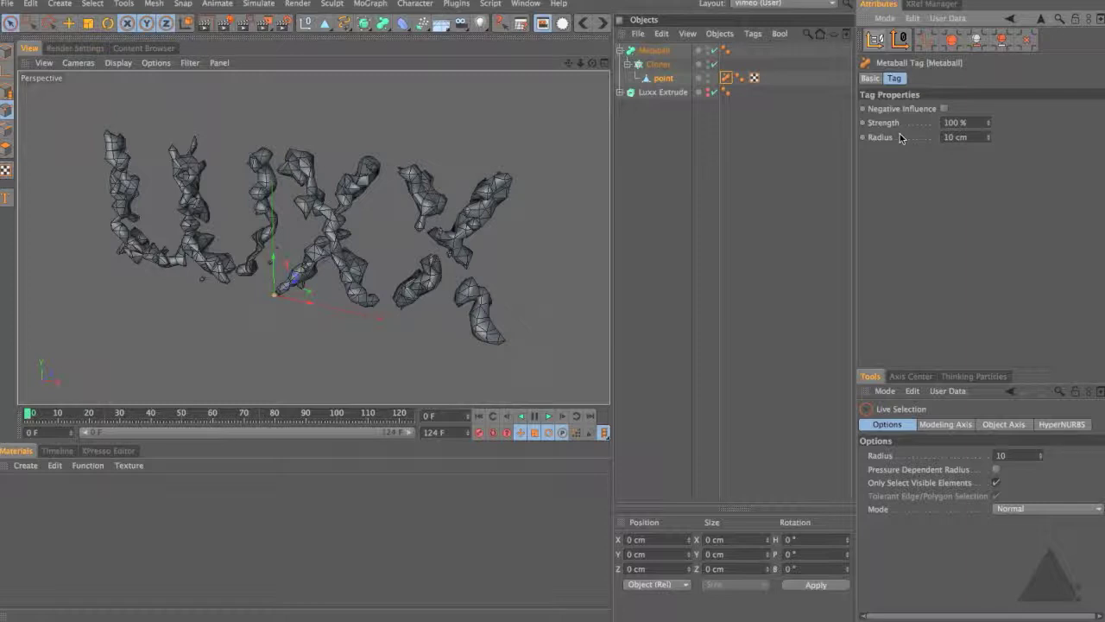
- Create a new project with two spheres and set the second sphere's radius to 5 cm
{"action": "key", "text": "super+n"}
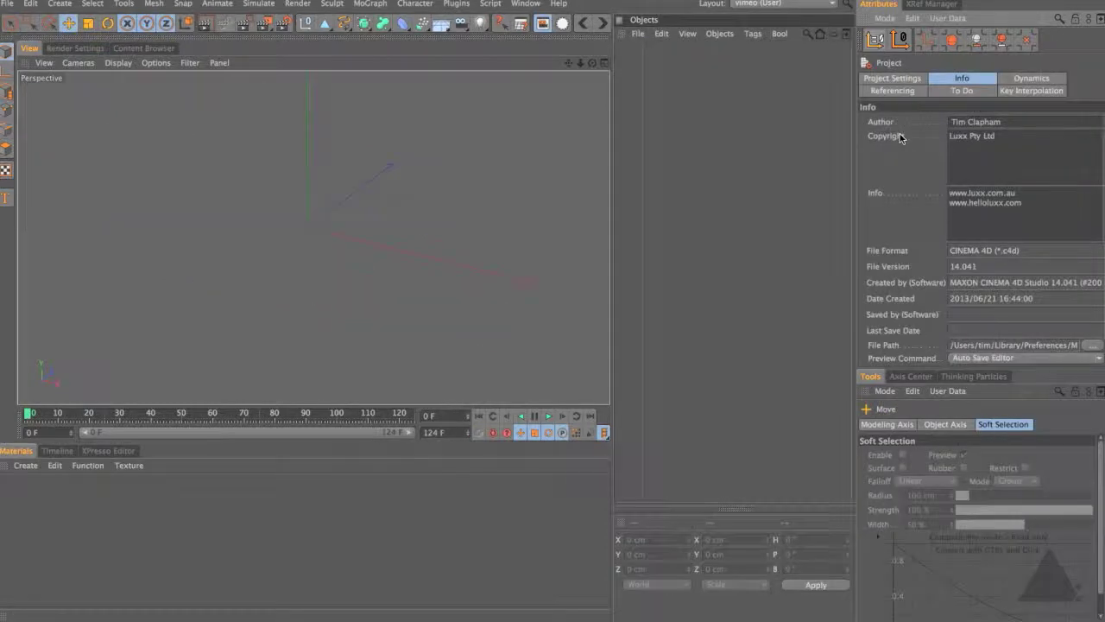
{"action": "left_click_drag", "start_coordinate": [324, 23], "coordinate": [459, 49]}
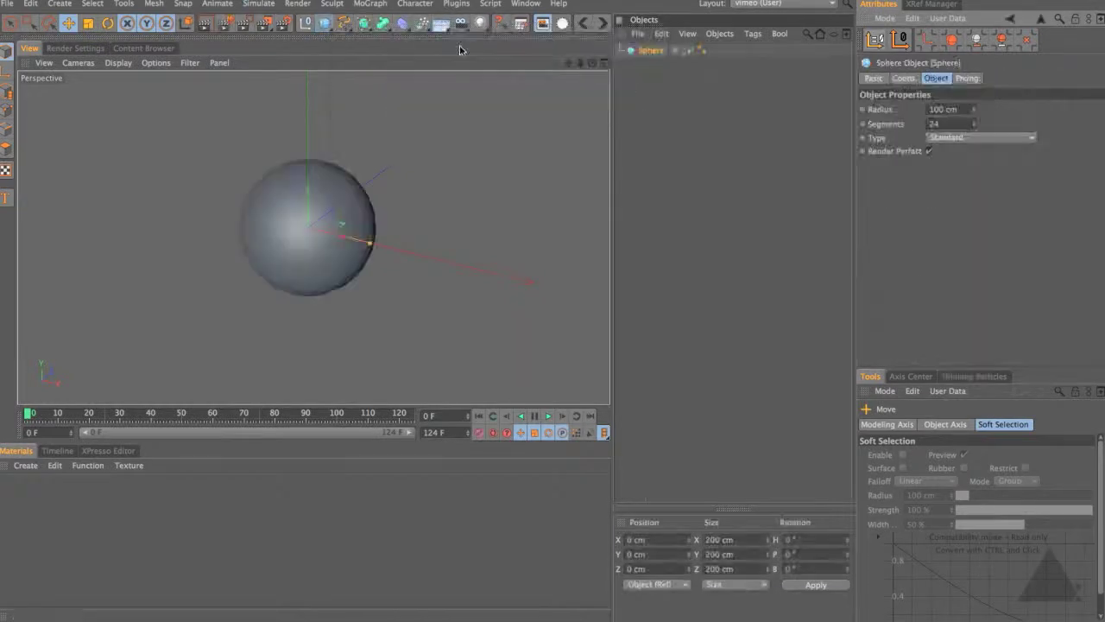
{"action": "left_click", "coordinate": [326, 23]}
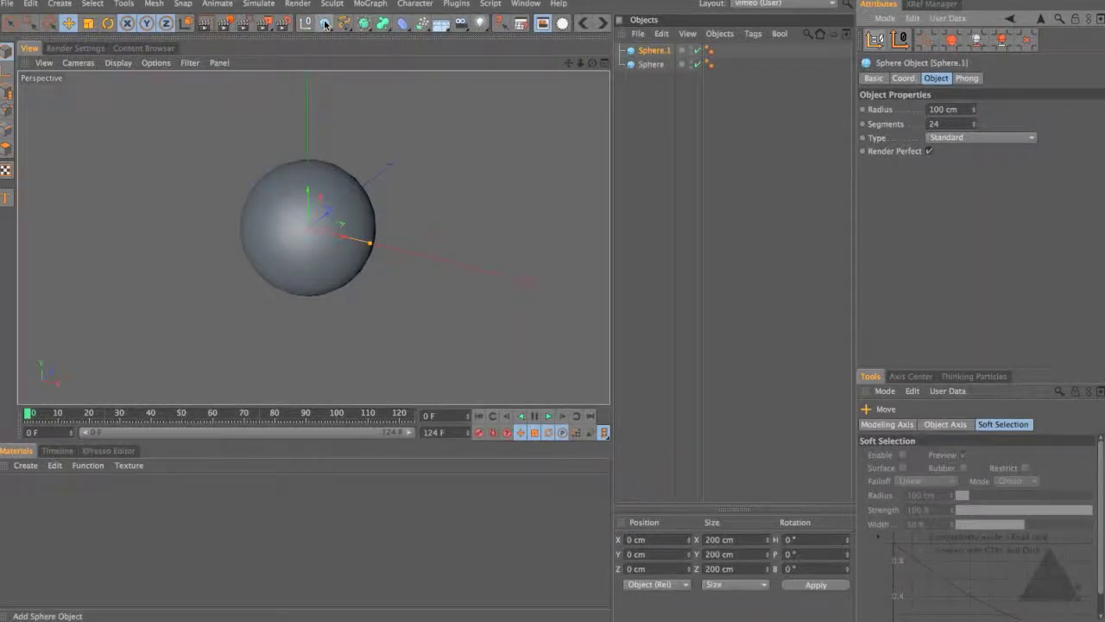
{"action": "left_click", "coordinate": [941, 109]}
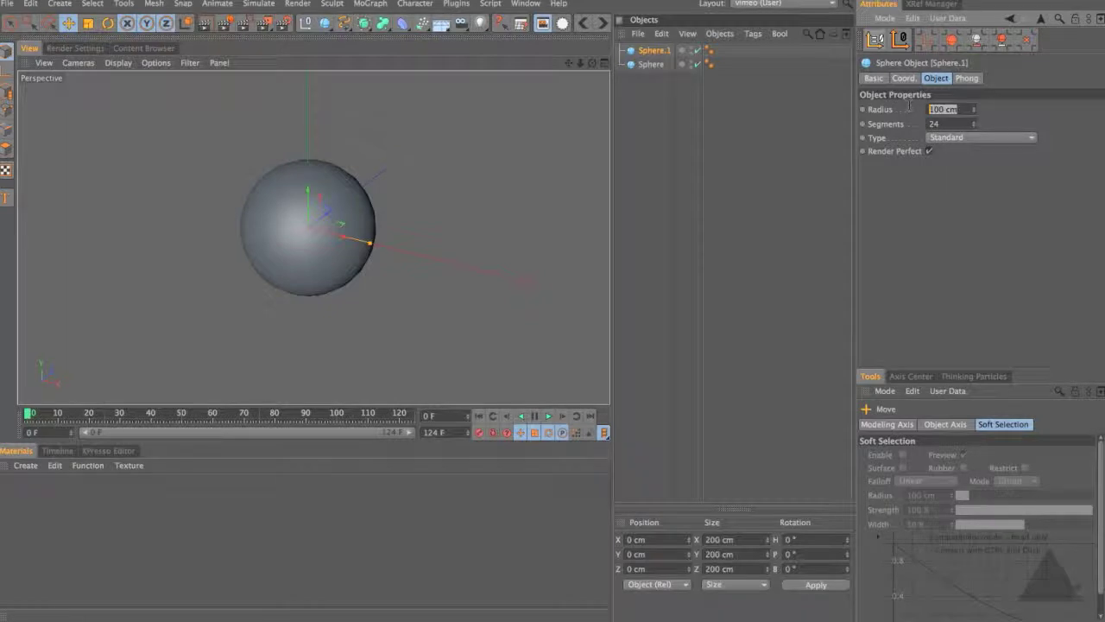
{"action": "left_click", "coordinate": [662, 64]}
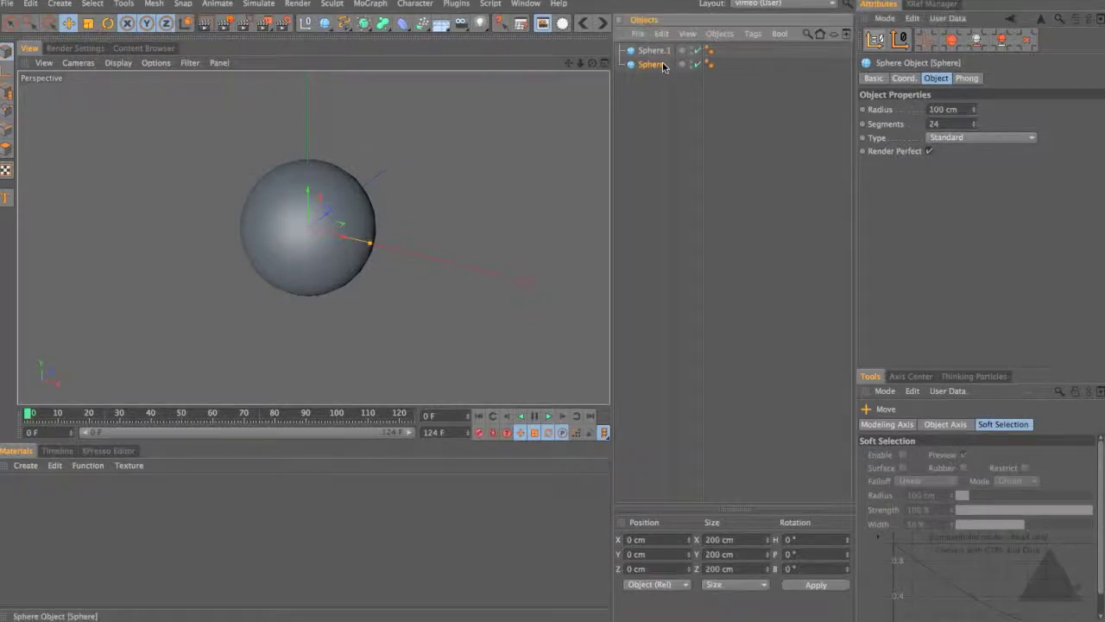
- Add a MoGraph Cloner and make both spheres its children
{"action": "left_click", "coordinate": [364, 23]}
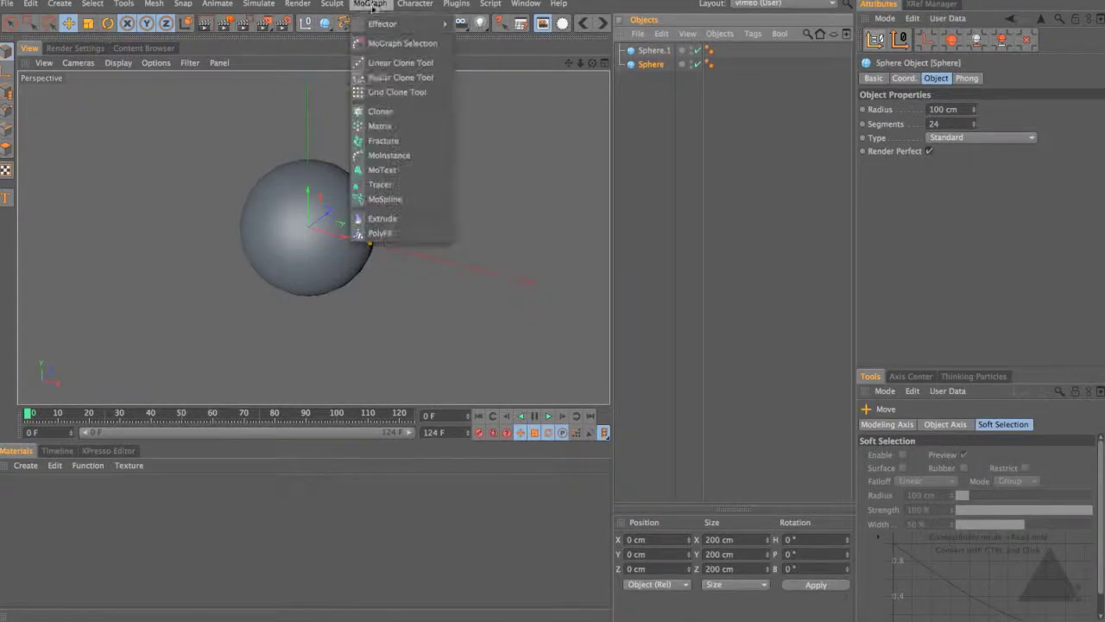
{"action": "left_click", "coordinate": [402, 118]}
{"action": "left_click", "coordinate": [654, 64]}
{"action": "left_click", "coordinate": [651, 77], "text": "shift"}
{"action": "left_click_drag", "start_coordinate": [651, 78], "coordinate": [654, 50]}
- Set the linear Cloner's Y position step to 129 cm, its count to 18 and its clones mode to Blend
{"action": "left_click", "coordinate": [651, 50]}
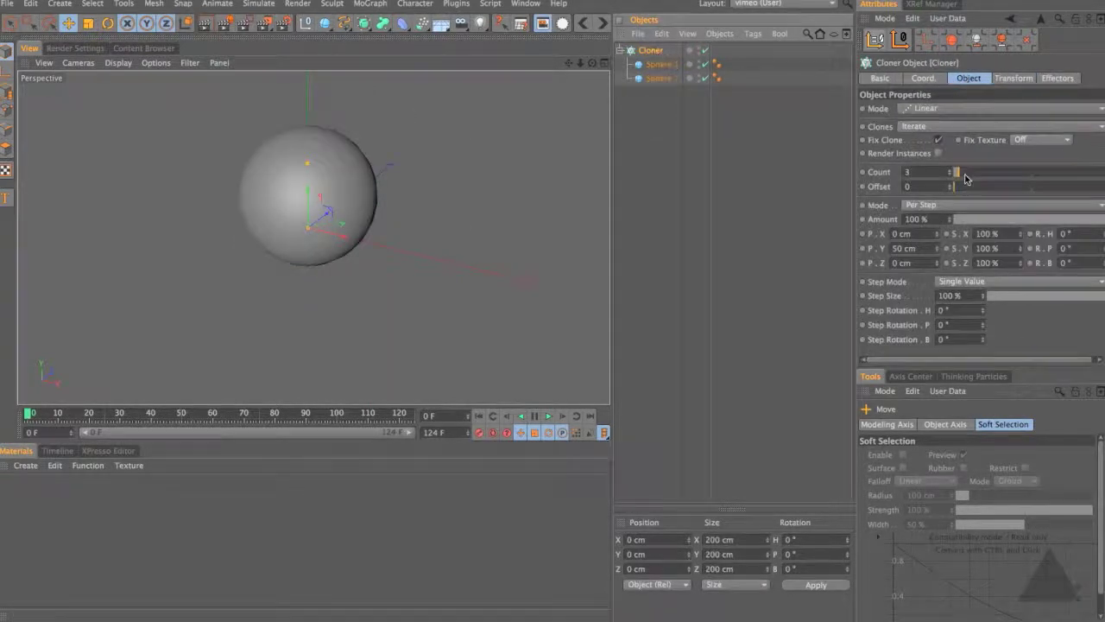
{"action": "mouse_move", "coordinate": [938, 249]}
{"action": "left_mouse_down"}
{"action": "mouse_move", "coordinate": [984, 248]}
{"action": "mouse_move", "coordinate": [602, 227]}
{"action": "left_mouse_up"}
{"action": "left_click_drag", "start_coordinate": [424, 152], "coordinate": [294, 216], "text": "alt"}
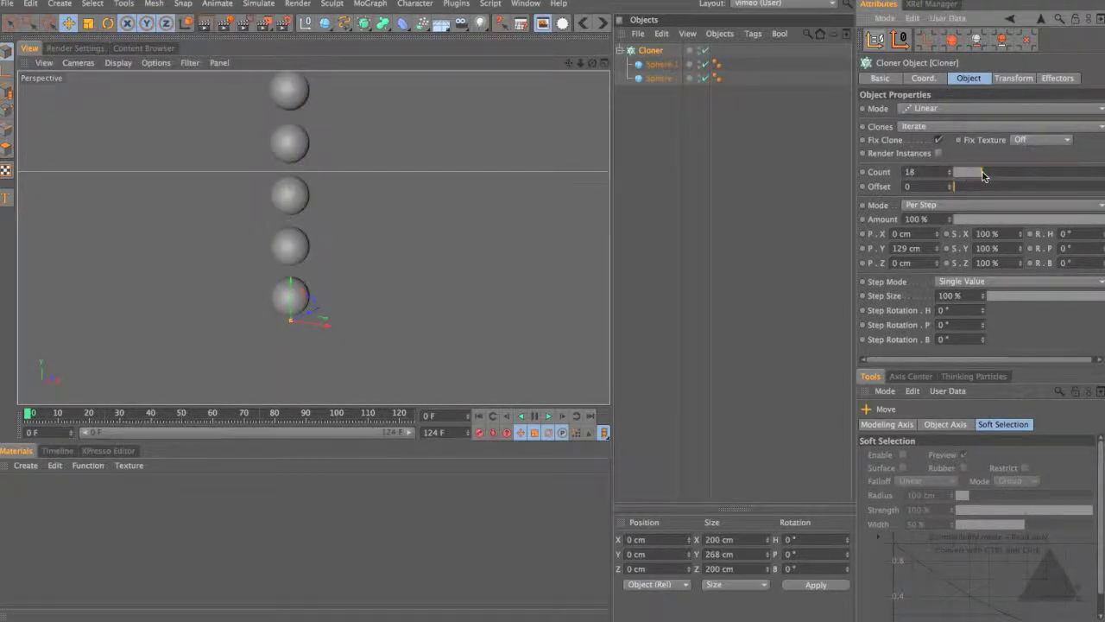
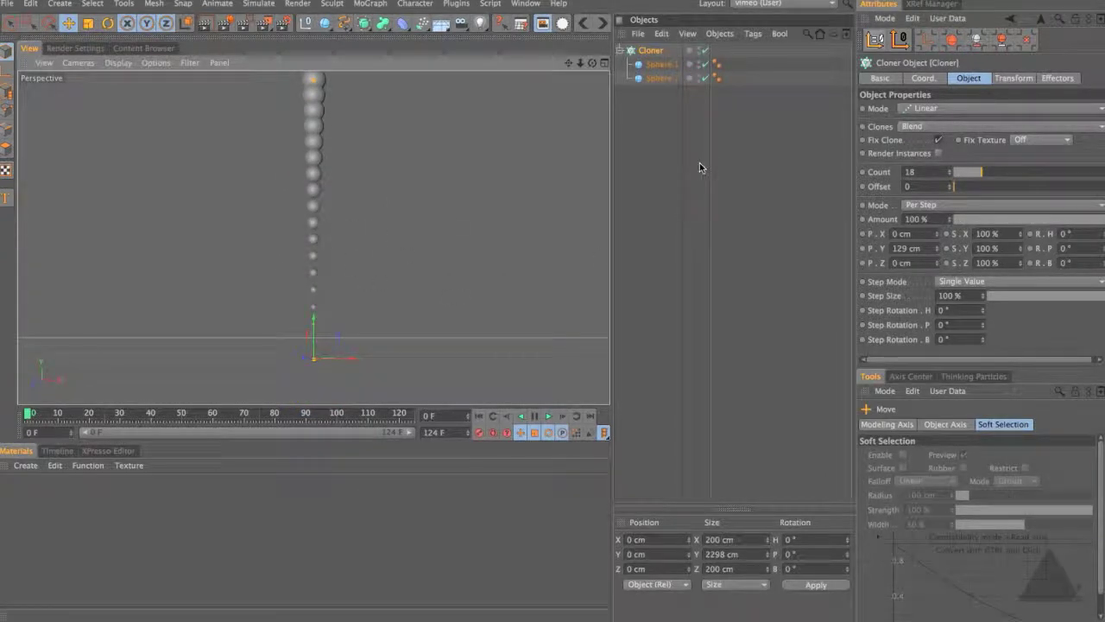
- Compare the settings of the two source spheres and set the 5 cm sphere's segments to 6
{"action": "left_click", "coordinate": [661, 65]}
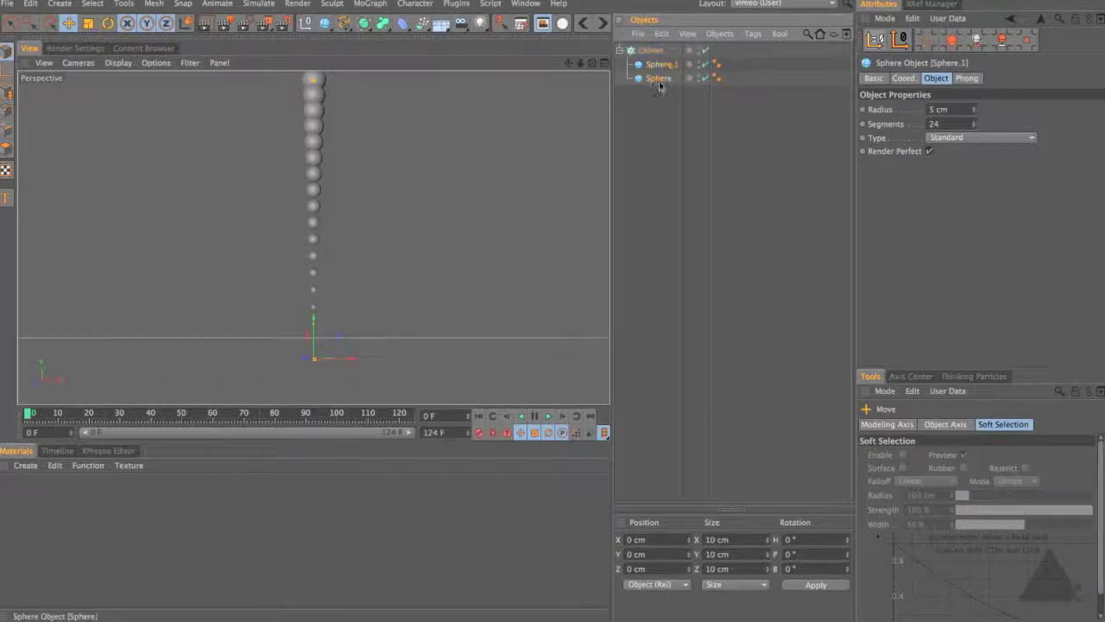
{"action": "left_click", "coordinate": [659, 79]}
{"action": "left_click", "coordinate": [661, 65]}
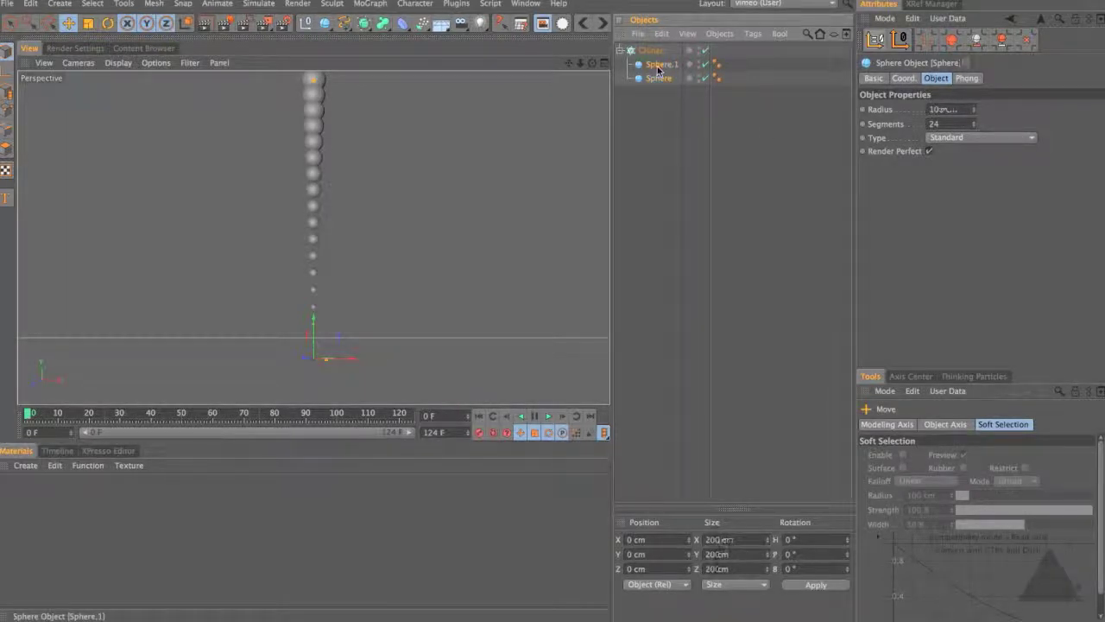
{"action": "left_click", "coordinate": [934, 123]}
{"action": "type", "text": "6"}
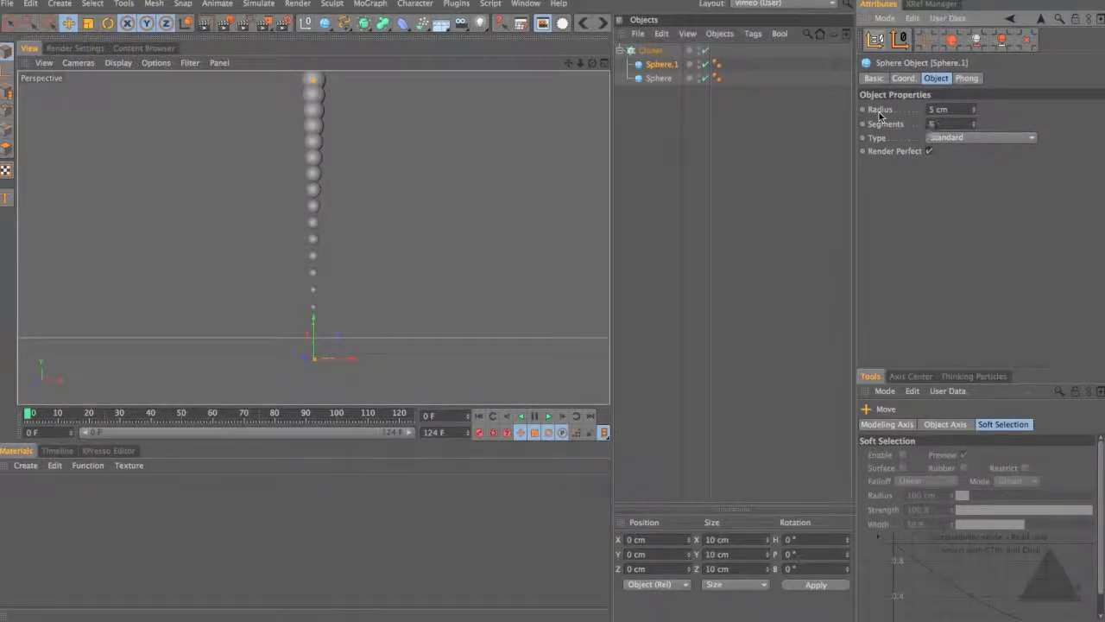
{"action": "key", "text": "Return"}
- Select the 100 cm sphere and examine how the clones blend in size along the column
{"action": "left_click", "coordinate": [649, 78]}
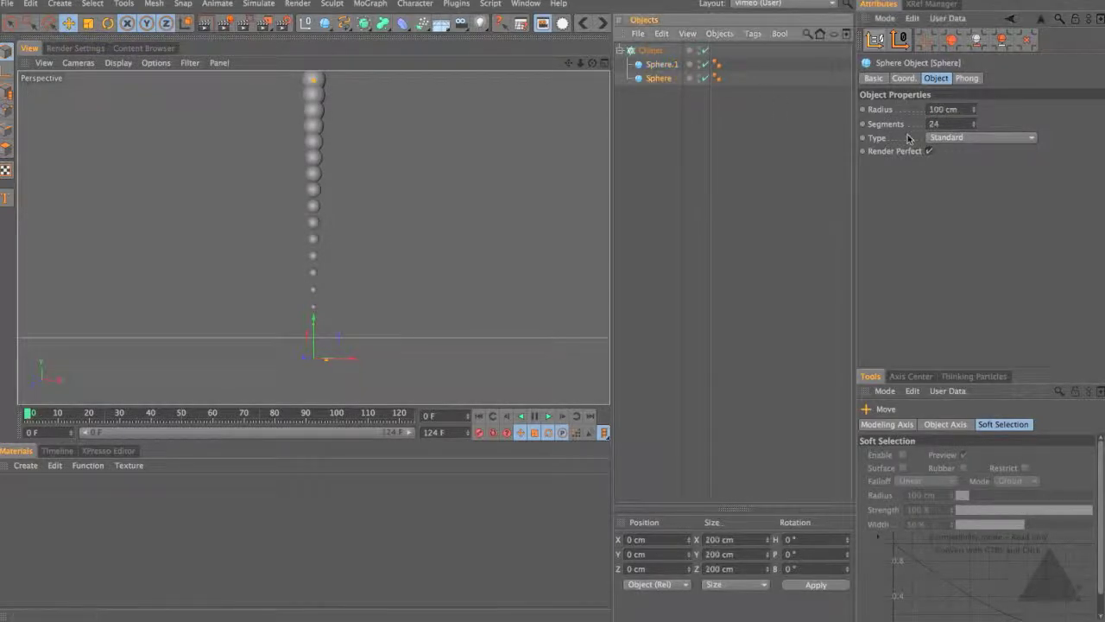
{"action": "scroll", "coordinate": [315, 283], "scroll_direction": "up", "scroll_amount": 10}
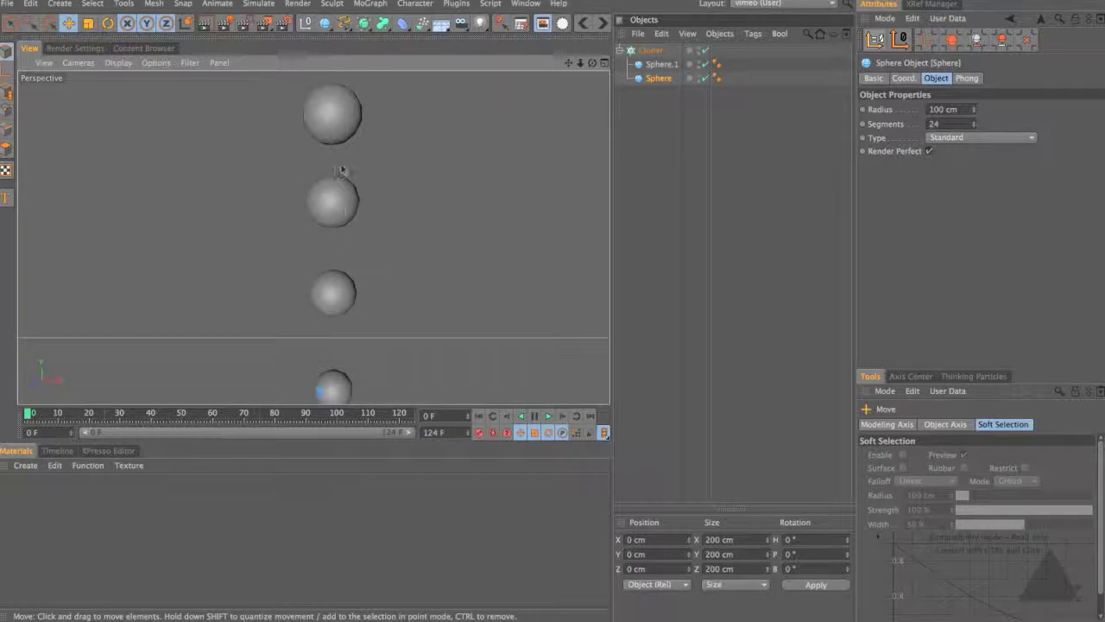
{"action": "scroll", "coordinate": [326, 160], "scroll_direction": "down", "scroll_amount": 3}
{"action": "left_click_drag", "start_coordinate": [326, 159], "coordinate": [349, 381], "text": "alt"}
{"action": "scroll", "coordinate": [350, 381], "scroll_direction": "down", "scroll_amount": 2}
{"action": "left_click_drag", "start_coordinate": [313, 237], "coordinate": [289, 242], "text": "alt"}
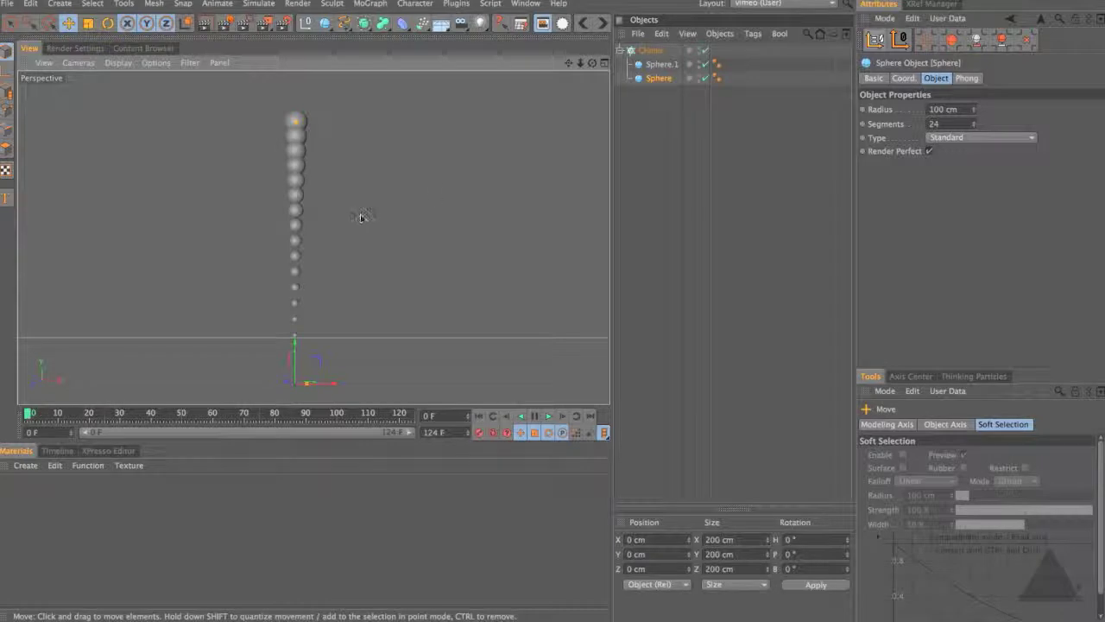
- Add a Random effector to the Cloner and disable its position transform
{"action": "left_click", "coordinate": [661, 51]}
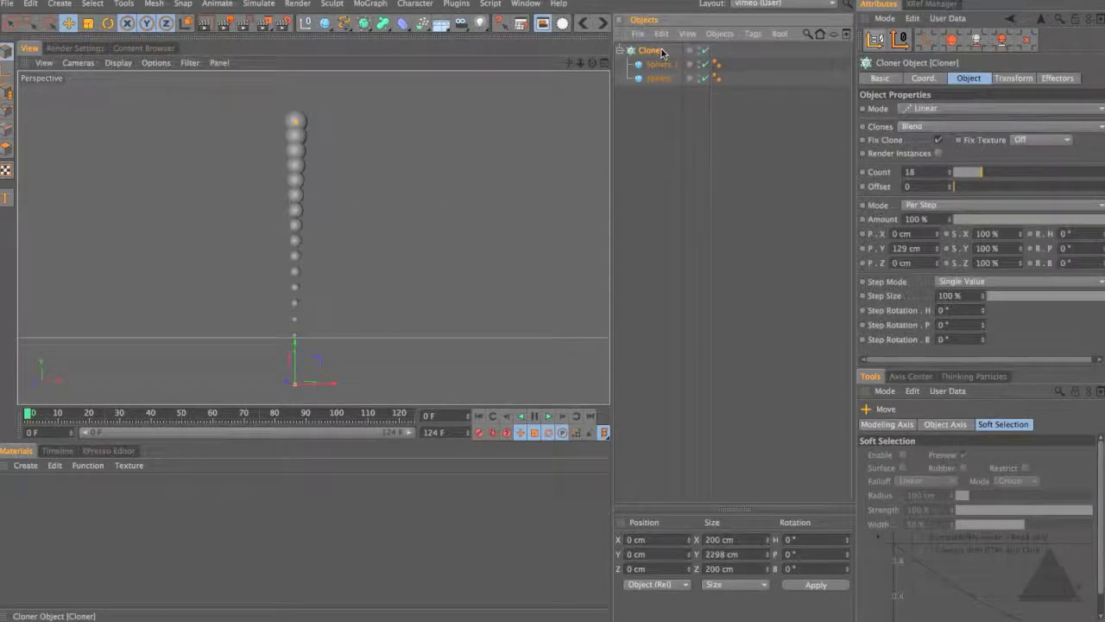
{"action": "left_click", "coordinate": [370, 3]}
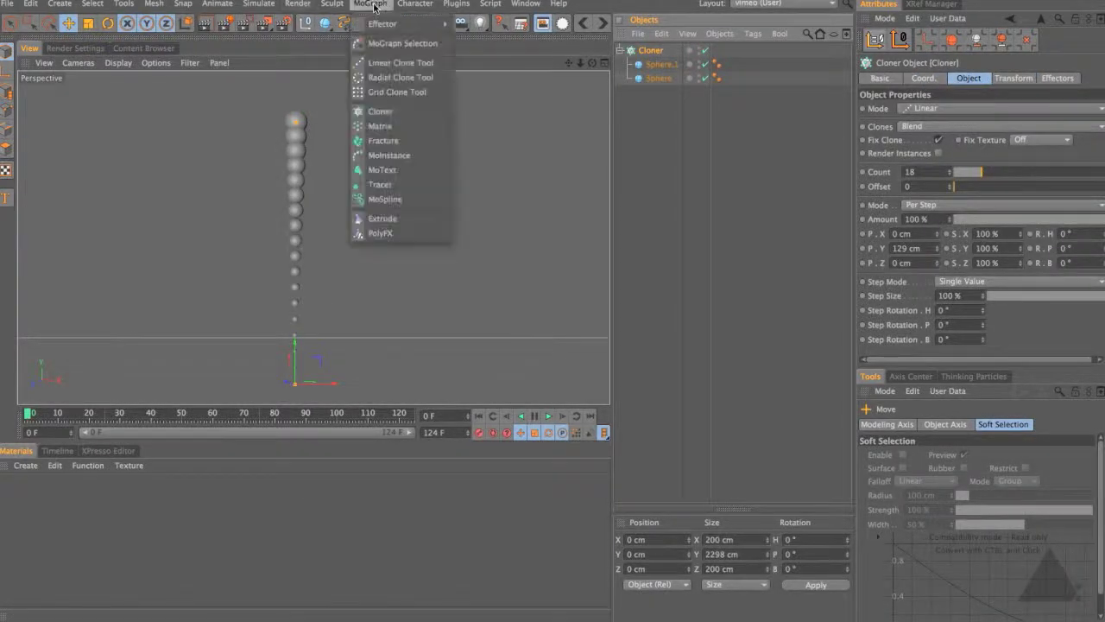
{"action": "mouse_move", "coordinate": [405, 23]}
{"action": "left_click", "coordinate": [482, 135]}
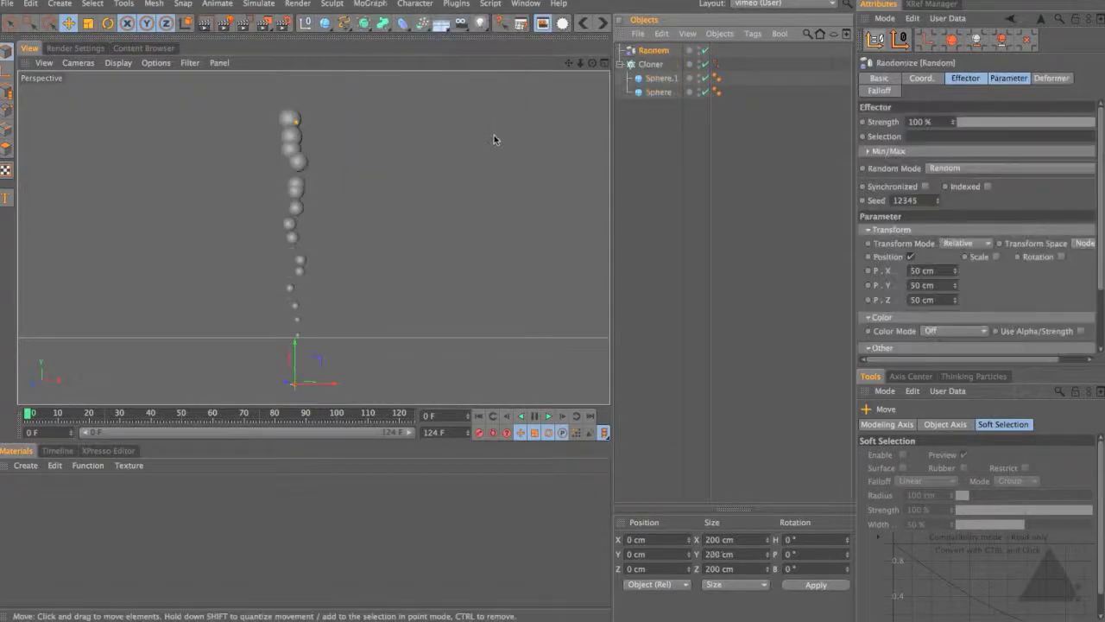
{"action": "left_click", "coordinate": [912, 257]}
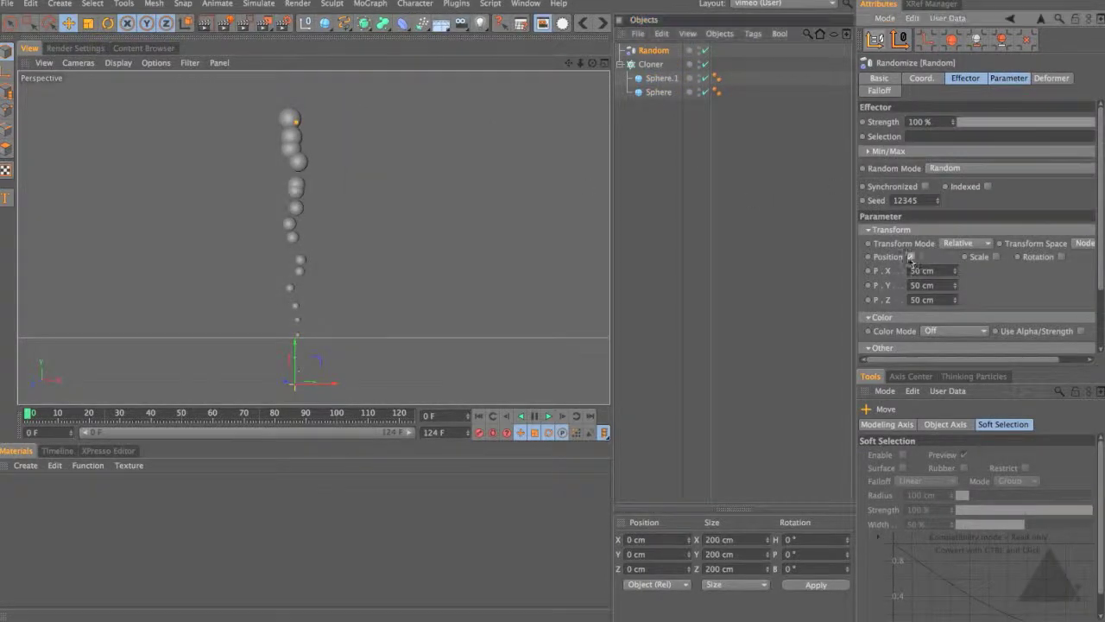
- Set the Random effector's Modify Clone value to 100 %
{"action": "scroll", "coordinate": [1097, 227], "scroll_direction": "down", "scroll_amount": 2}
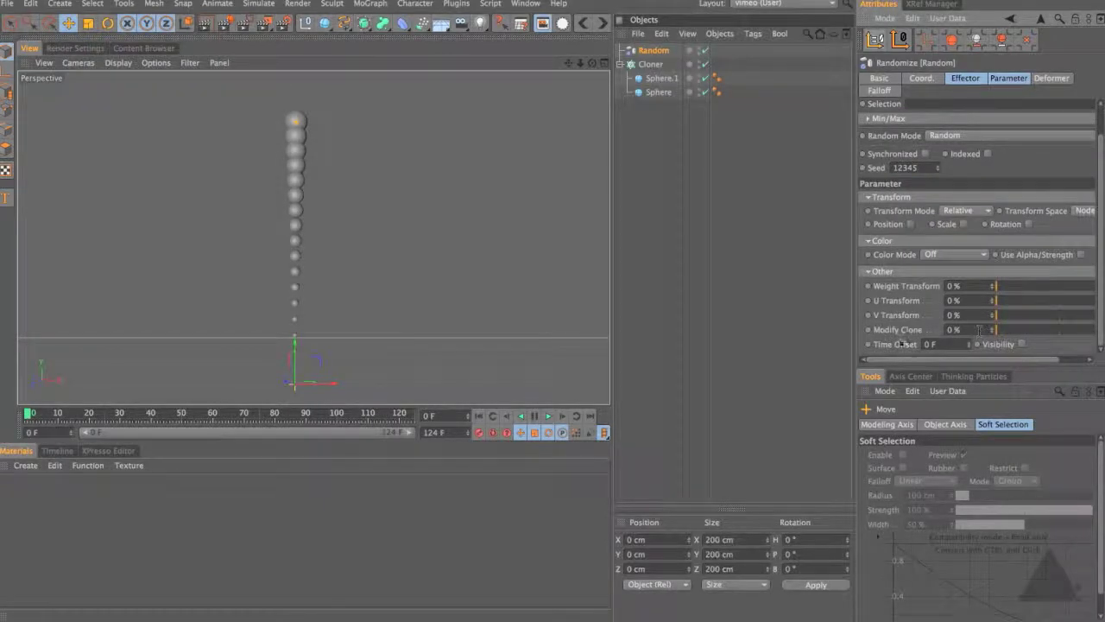
{"action": "left_click_drag", "start_coordinate": [855, 349], "coordinate": [794, 349]}
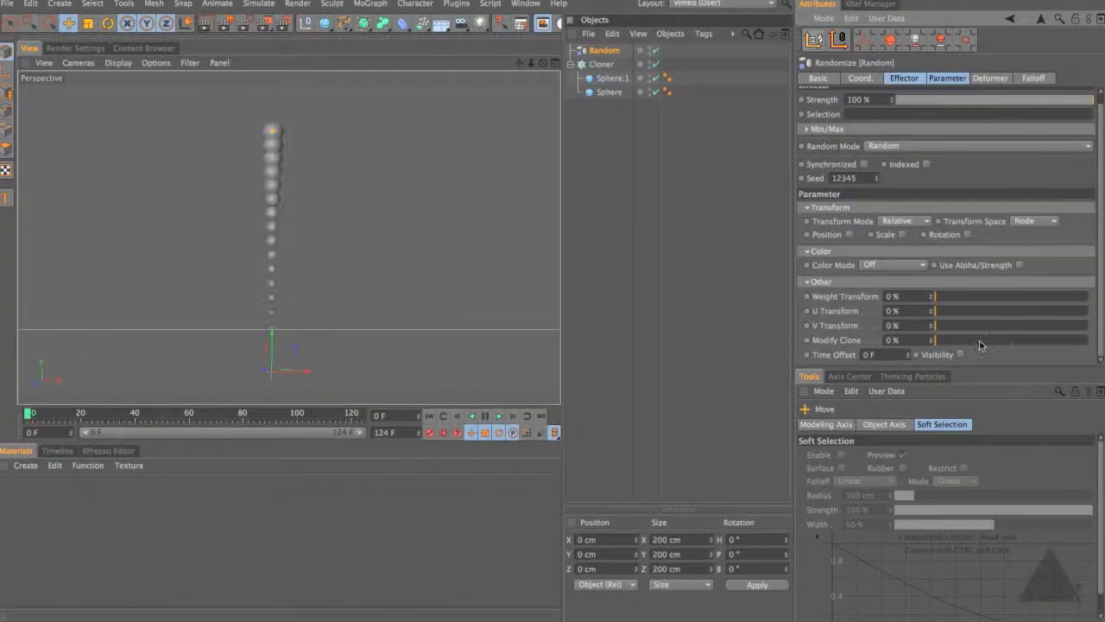
{"action": "left_click_drag", "start_coordinate": [934, 341], "coordinate": [1090, 341]}
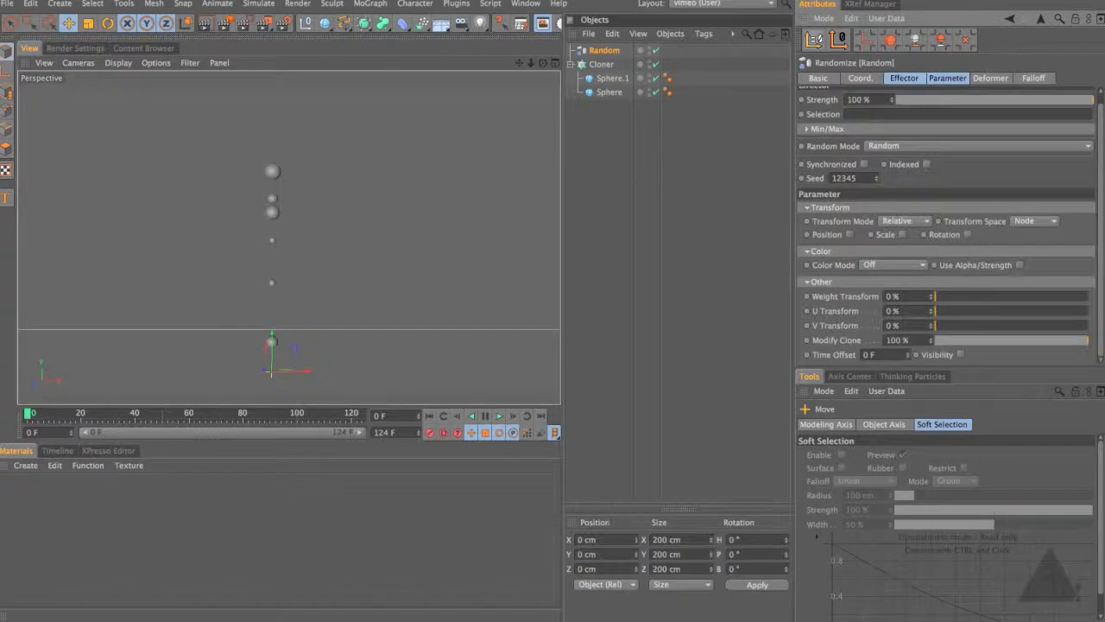
- Lower the Random effector's seed stepwise to 12338 to try different clone size distributions
{"action": "left_click", "coordinate": [877, 181]}
{"action": "left_click", "coordinate": [877, 180]}
{"action": "left_click", "coordinate": [877, 181]}
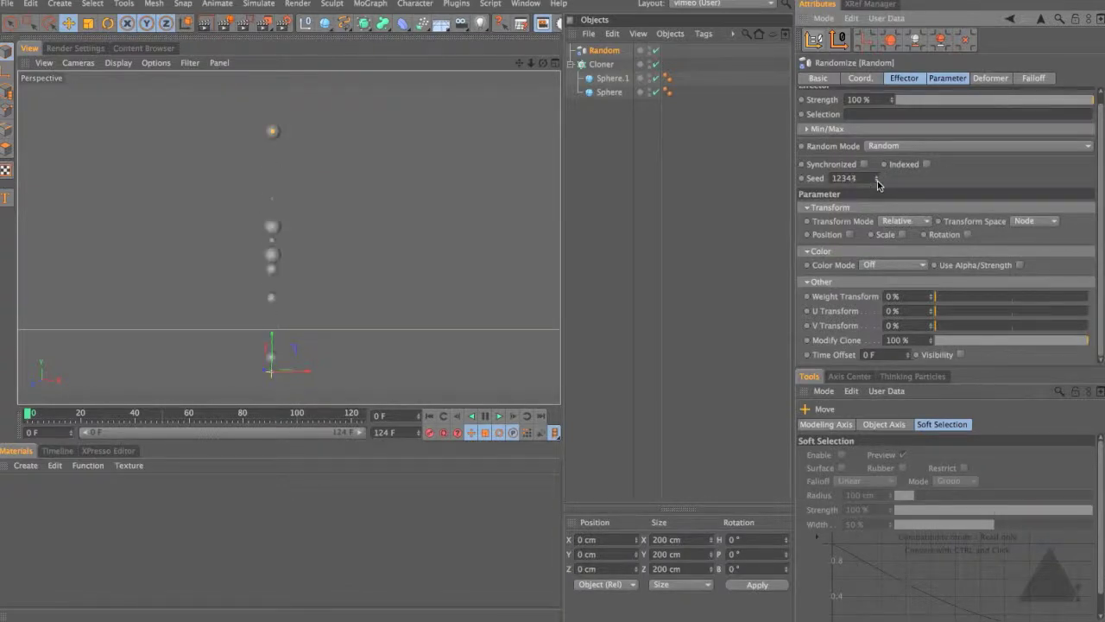
{"action": "left_click", "coordinate": [878, 180]}
{"action": "left_click", "coordinate": [877, 181]}
{"action": "left_click", "coordinate": [877, 181]}
{"action": "left_click", "coordinate": [877, 181]}
{"action": "left_click", "coordinate": [878, 180]}
{"action": "left_click", "coordinate": [877, 180]}
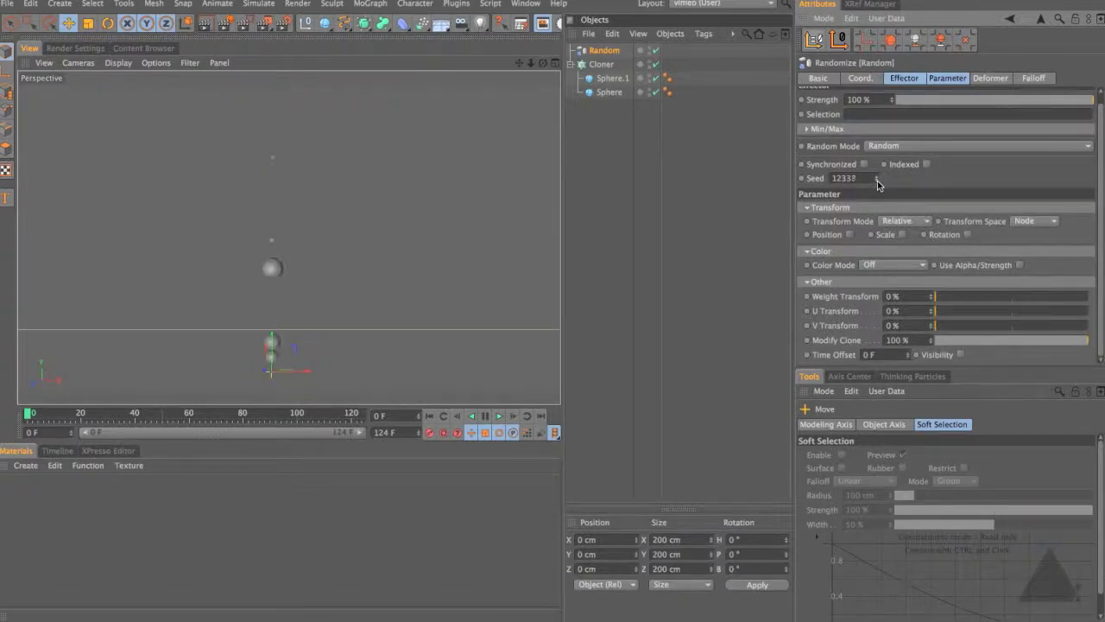
- Lower the Random effector's seed stepwise to 12326 to try further clone size distributions, and deselect the effector
{"action": "left_click", "coordinate": [877, 180]}
{"action": "left_click", "coordinate": [877, 180]}
{"action": "left_click", "coordinate": [877, 180]}
{"action": "left_click", "coordinate": [877, 180]}
{"action": "left_click", "coordinate": [877, 181]}
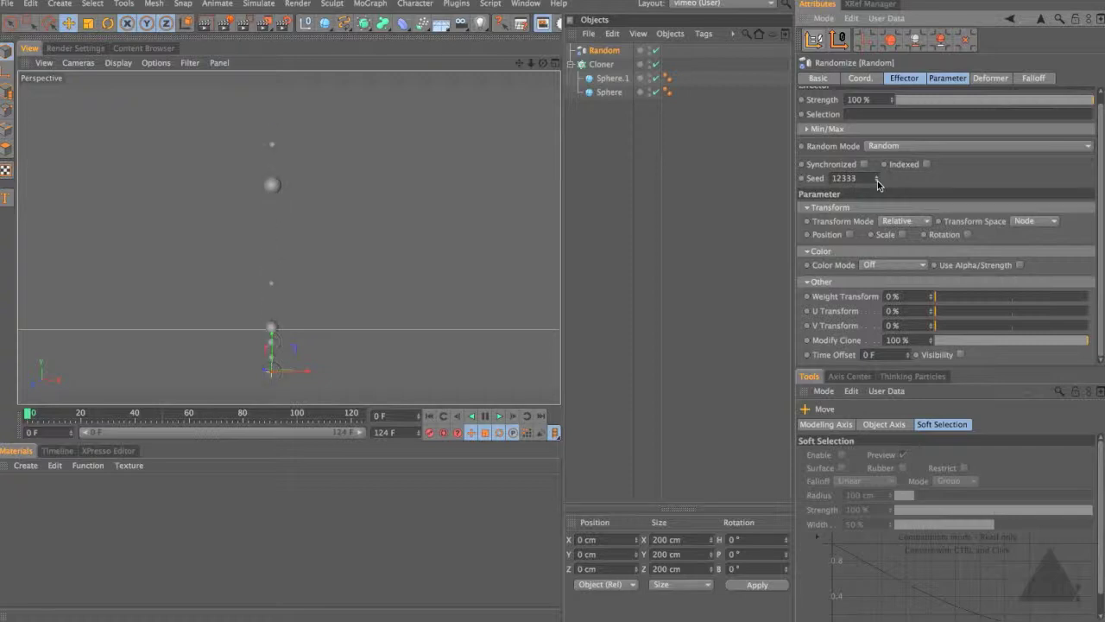
{"action": "left_click", "coordinate": [877, 180]}
{"action": "left_click", "coordinate": [877, 180]}
{"action": "left_click", "coordinate": [877, 180]}
{"action": "left_click", "coordinate": [877, 181]}
{"action": "left_click", "coordinate": [877, 181]}
{"action": "left_click", "coordinate": [877, 181]}
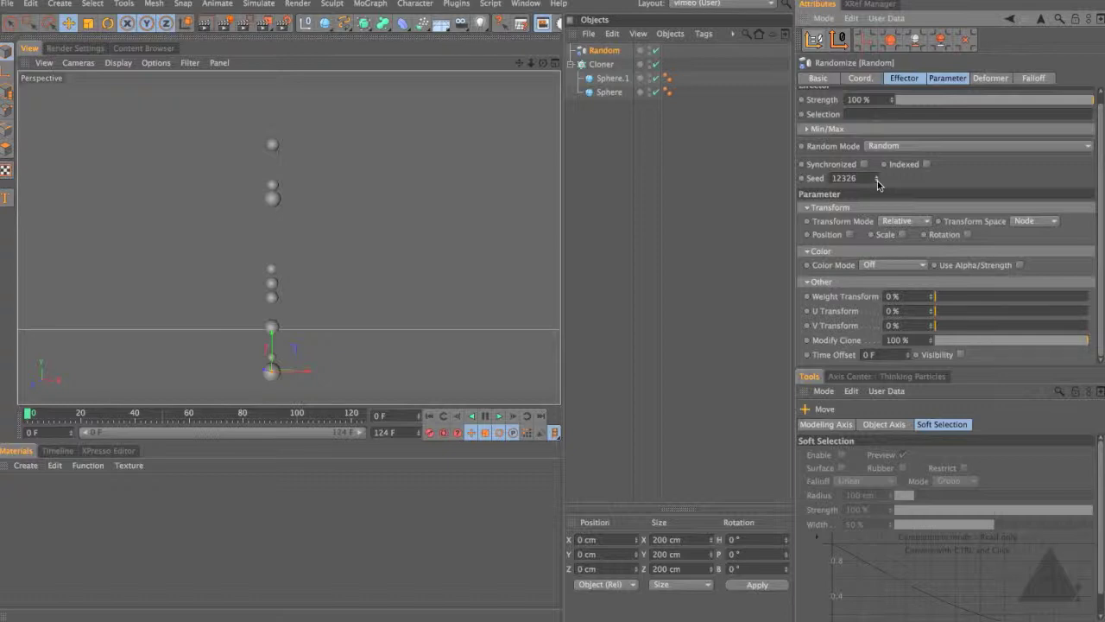
{"action": "left_click", "coordinate": [599, 251]}
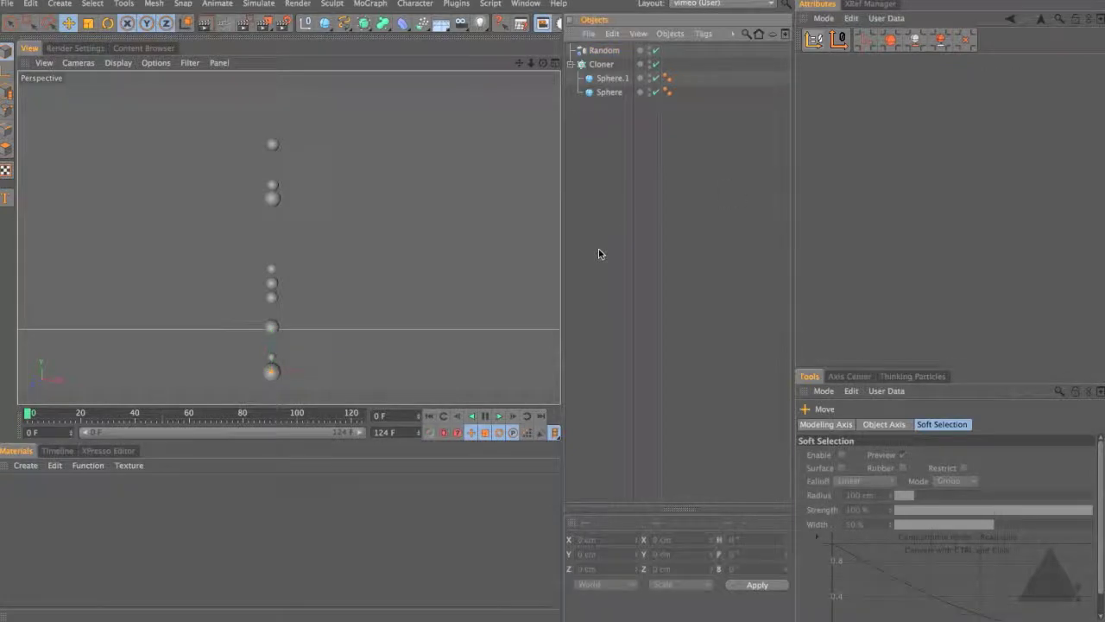
- Switch back to the LUXX metaball scene and duplicate the point object inside the Cloner
{"action": "key", "text": "super+q"}
{"action": "left_click", "coordinate": [400, 74]}
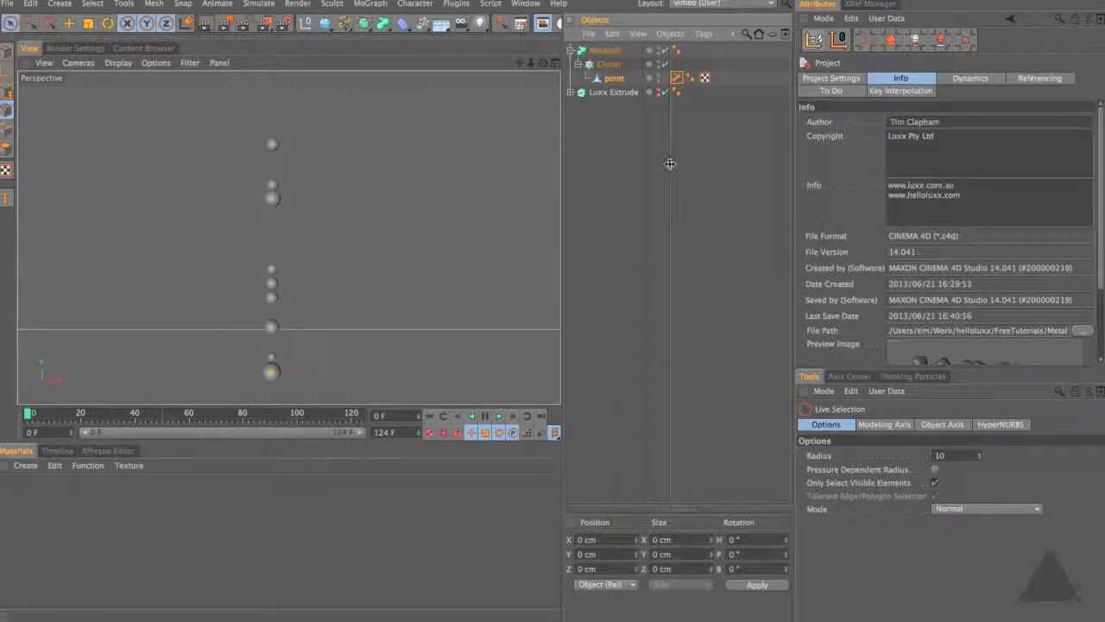
{"action": "left_click", "coordinate": [613, 78]}
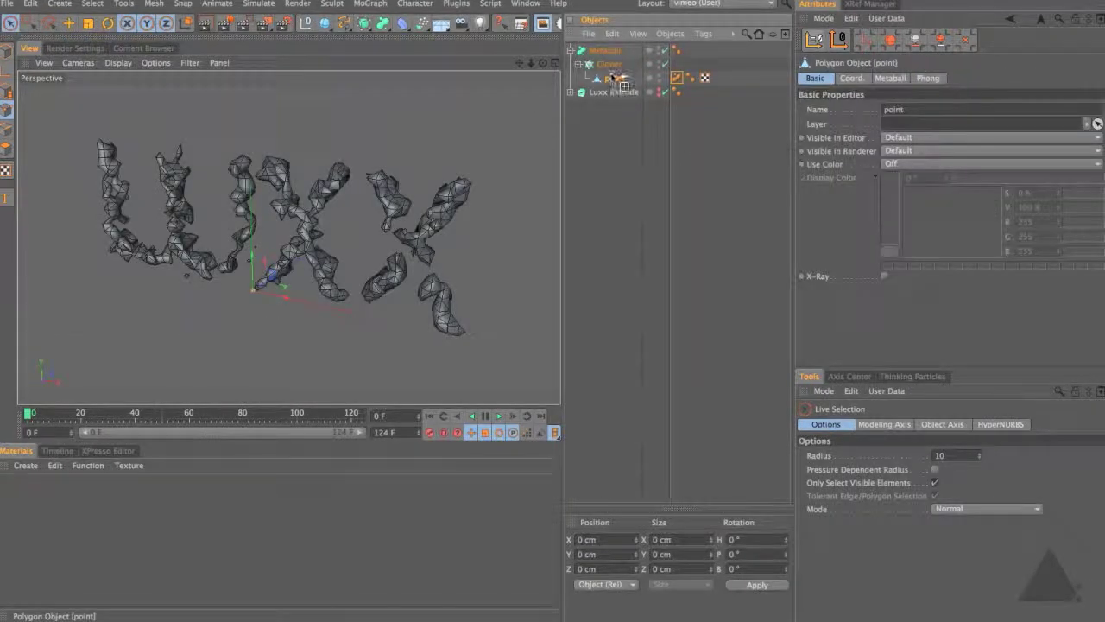
{"action": "left_click_drag", "start_coordinate": [611, 80], "coordinate": [615, 77], "text": "ctrl"}
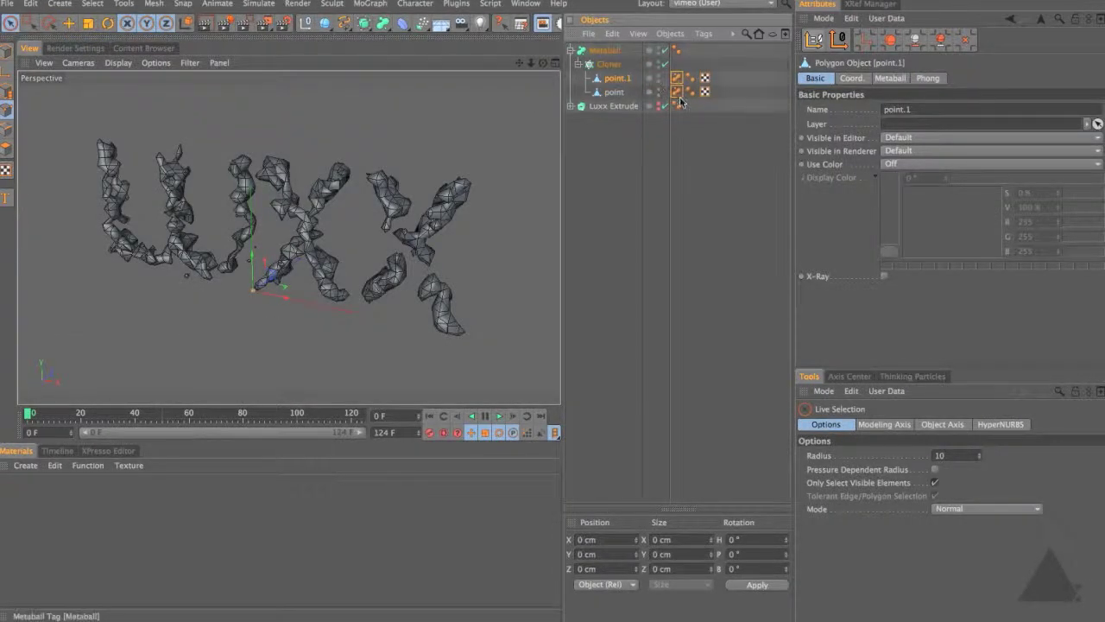
- Try a radius of 50 cm in the original point's Metaball tag and settle on 30 cm
{"action": "left_click", "coordinate": [676, 91]}
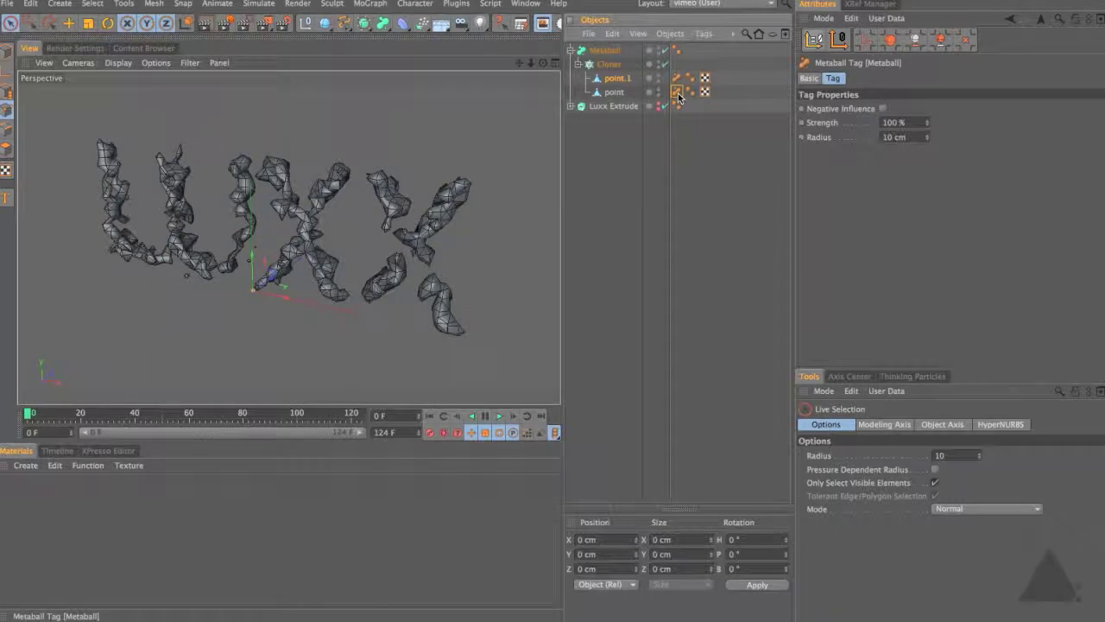
{"action": "double_click", "coordinate": [899, 137]}
{"action": "type", "text": "10"}
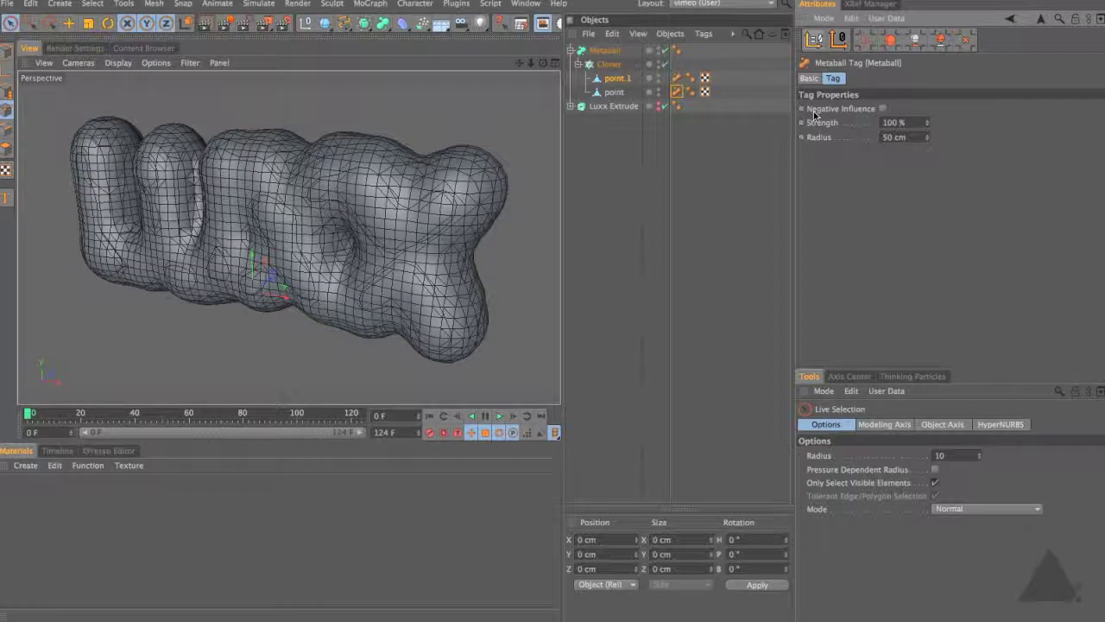
{"action": "double_click", "coordinate": [902, 137]}
{"action": "type", "text": "30"}
{"action": "key", "text": "Return"}
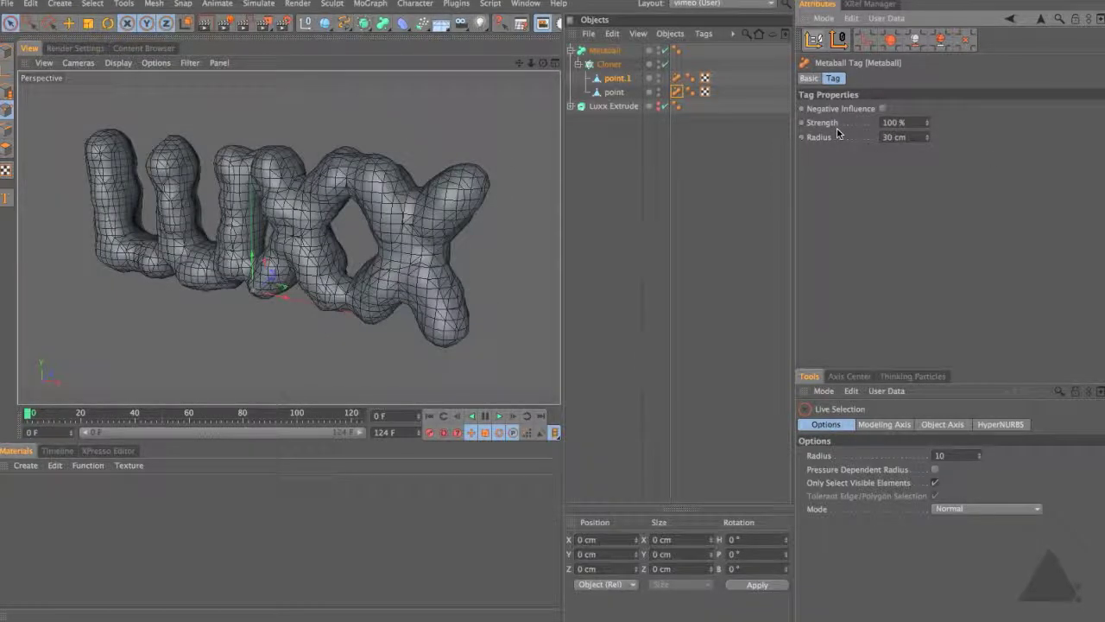
- Set the radius in the duplicated point's Metaball tag to 5 cm
{"action": "left_click", "coordinate": [678, 79]}
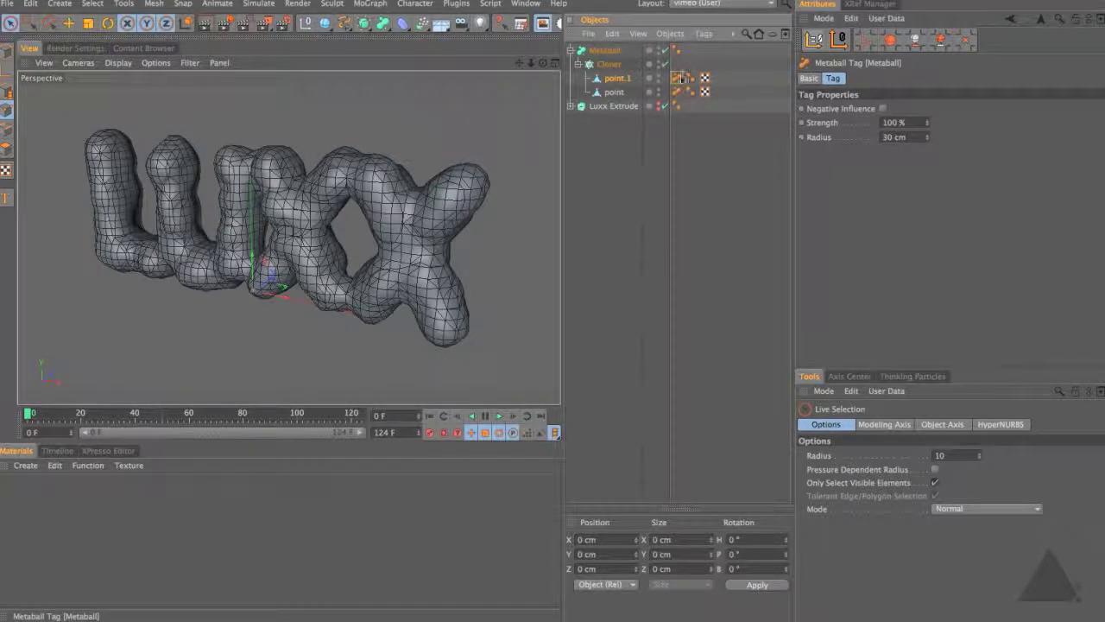
{"action": "double_click", "coordinate": [897, 136]}
{"action": "type", "text": "5"}
{"action": "key", "text": "Return"}
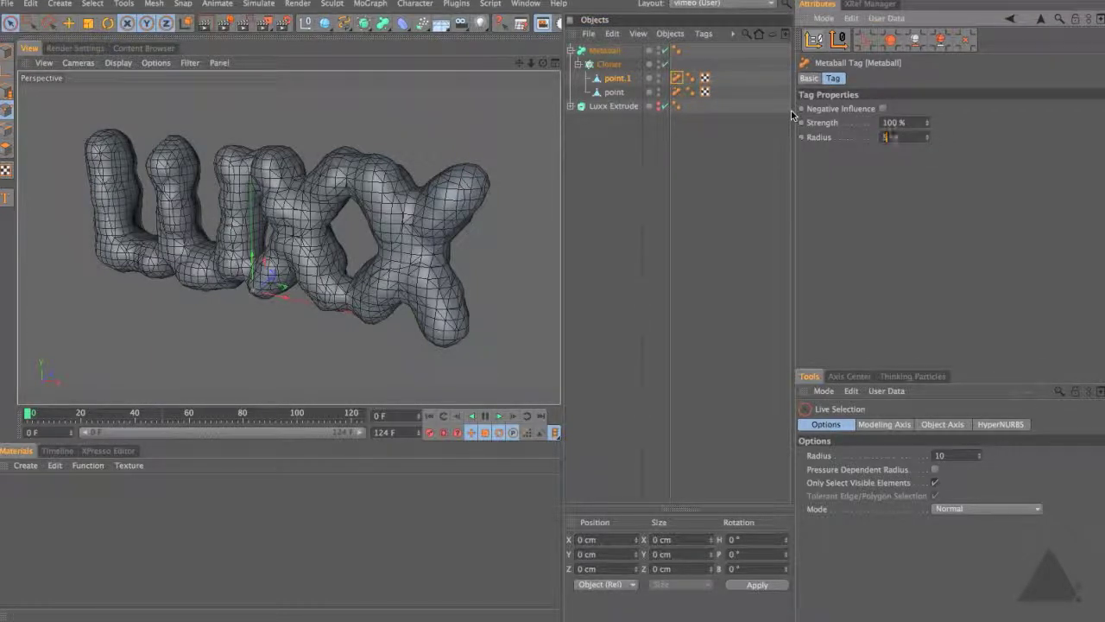
- Set the Cloner's clone distribution between its two point objects to Blend
{"action": "left_click", "coordinate": [608, 64]}
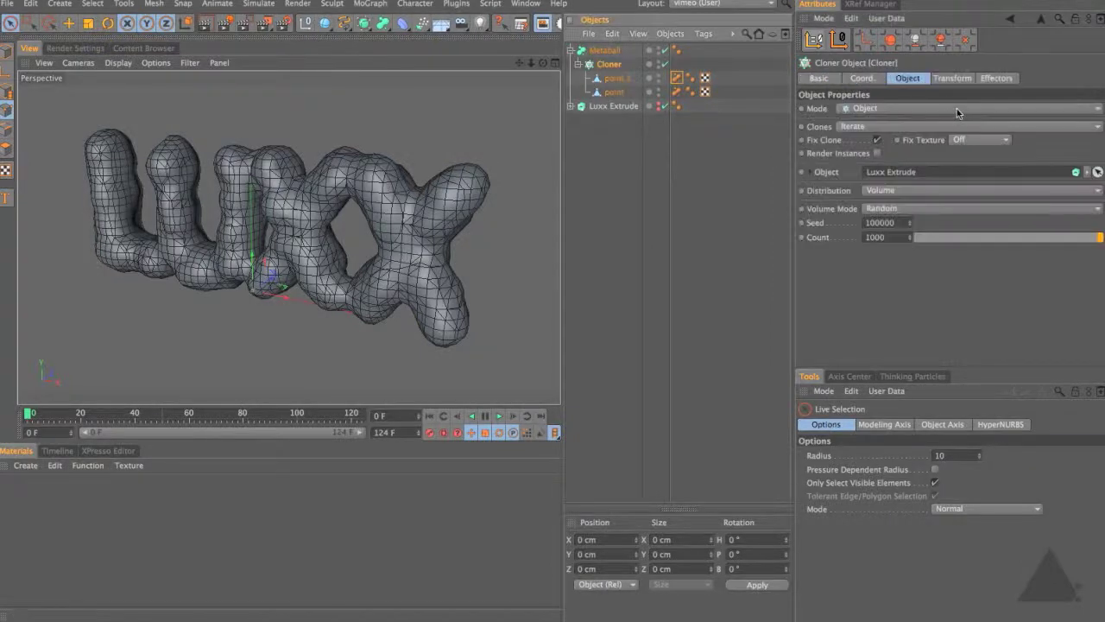
{"action": "left_click", "coordinate": [864, 126]}
{"action": "left_click", "coordinate": [889, 169]}
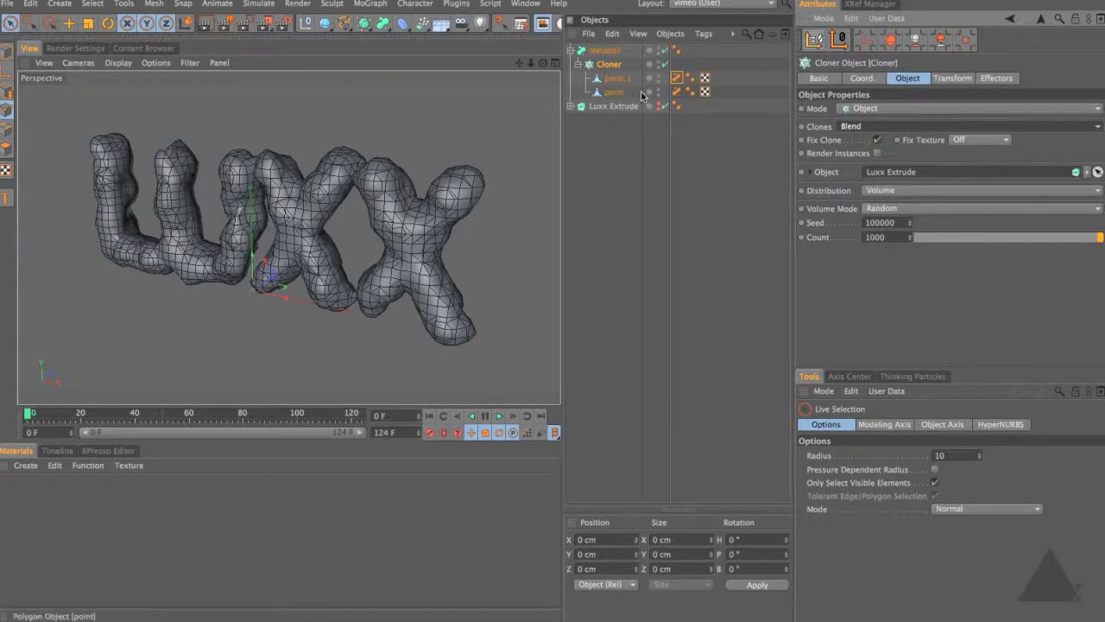
- Set the Metaball object's hull value to 300 %
{"action": "left_click", "coordinate": [610, 50]}
{"action": "double_click", "coordinate": [909, 112]}
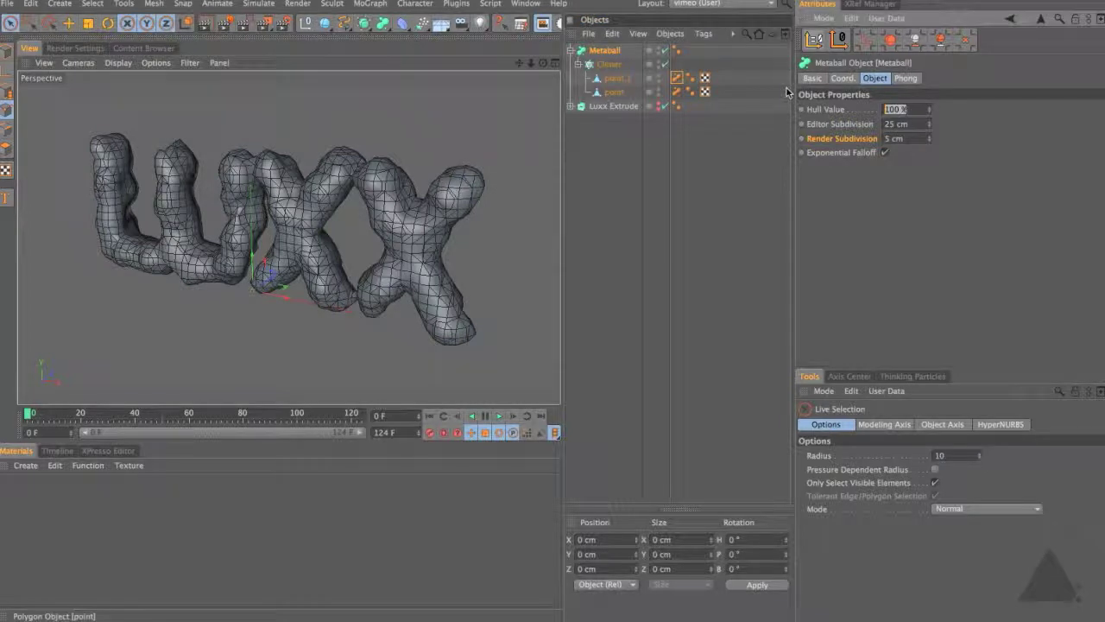
{"action": "type", "text": "300"}
{"action": "key", "text": "Return"}
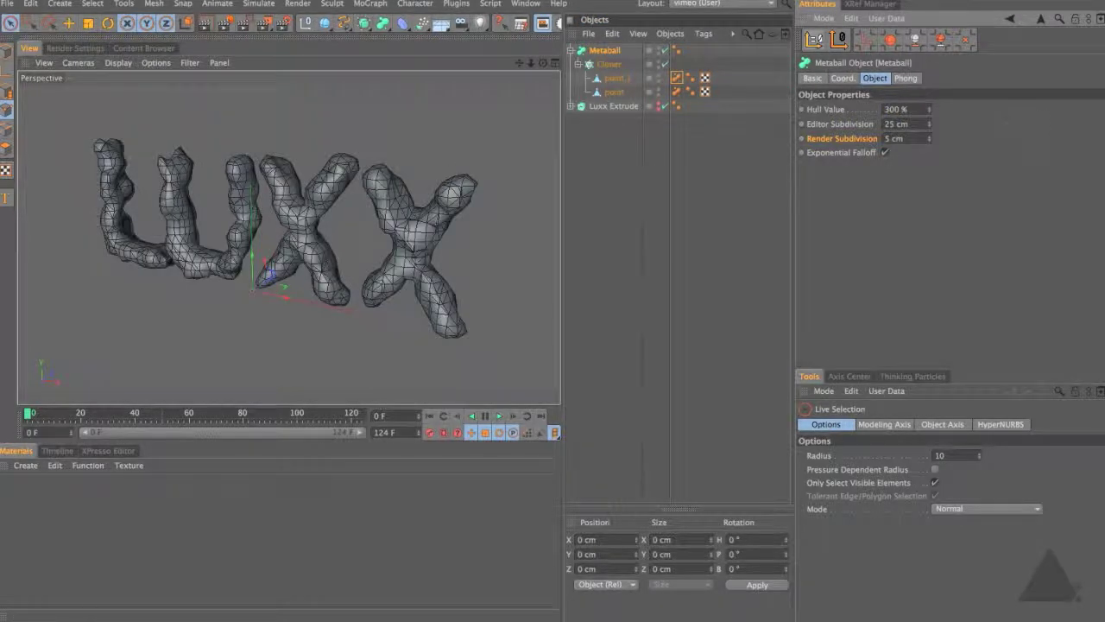
- Set the Metaball's editor subdivision to 15 cm and render the perspective view to check the LUXX text
{"action": "double_click", "coordinate": [907, 124]}
{"action": "type", "text": "15"}
{"action": "key", "text": "Return"}
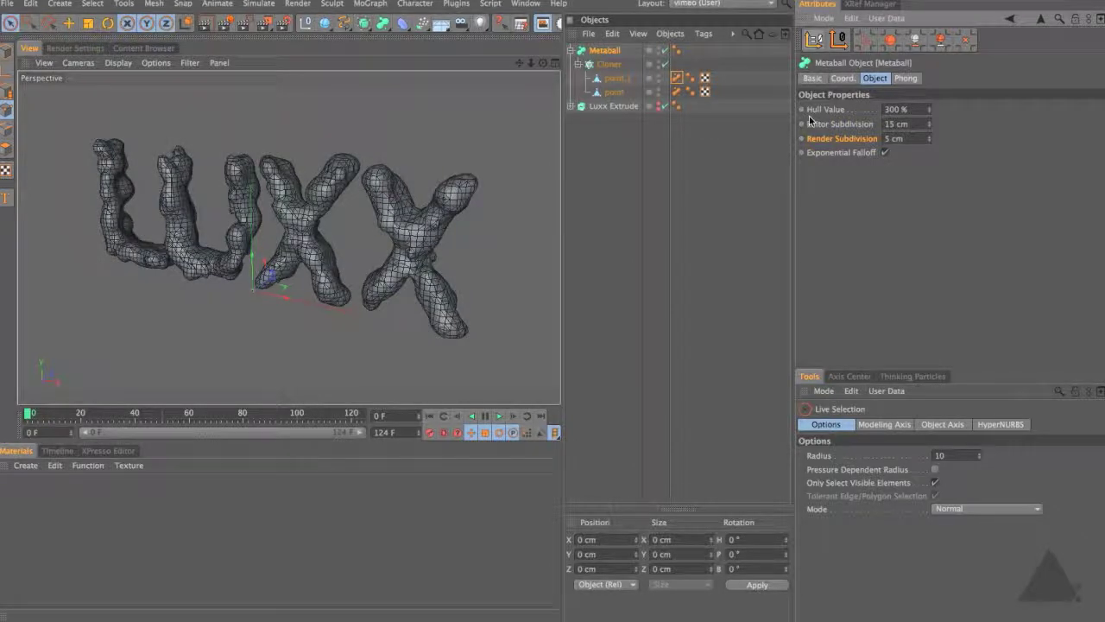
{"action": "key", "text": "ctrl+r"}
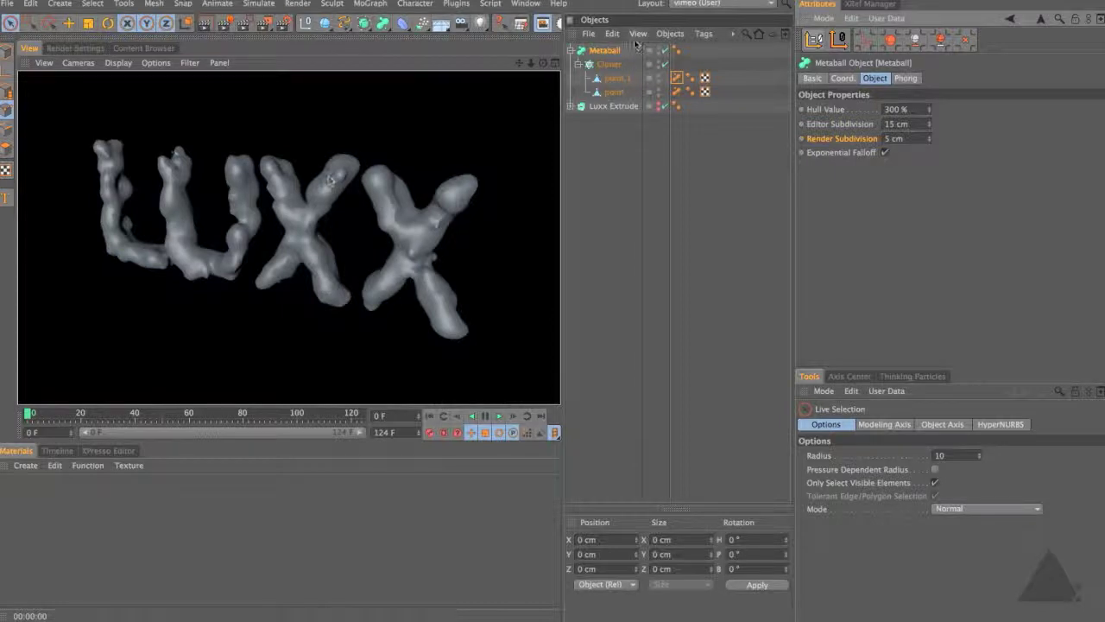
- Add a Random effector to the LUXX Cloner and disable its position transform
{"action": "left_click", "coordinate": [608, 63]}
{"action": "left_click", "coordinate": [388, 7]}
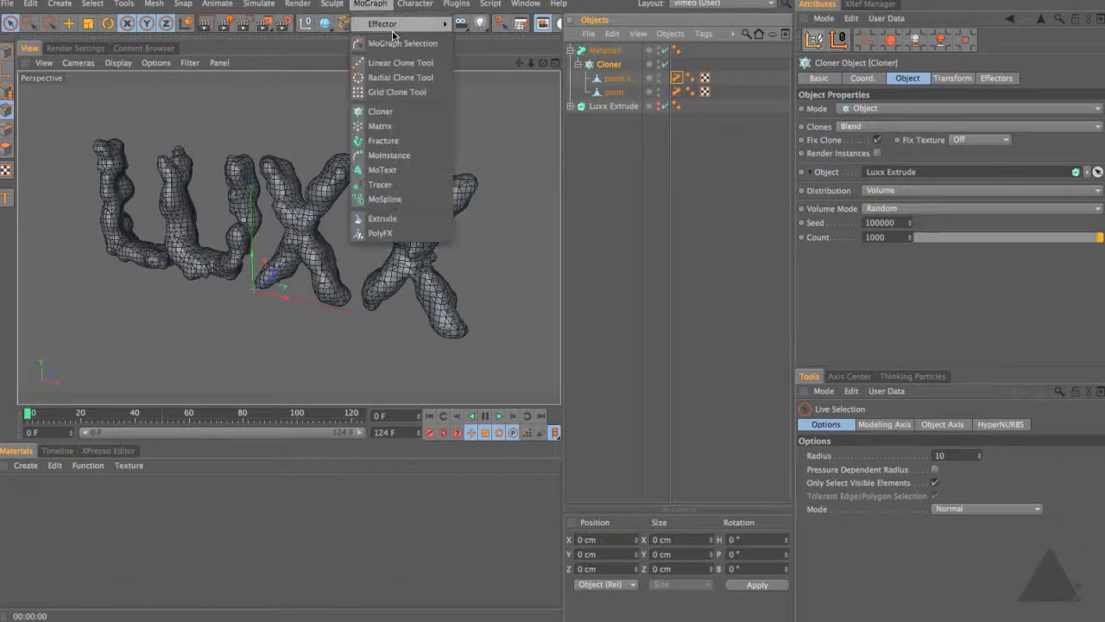
{"action": "mouse_move", "coordinate": [384, 24]}
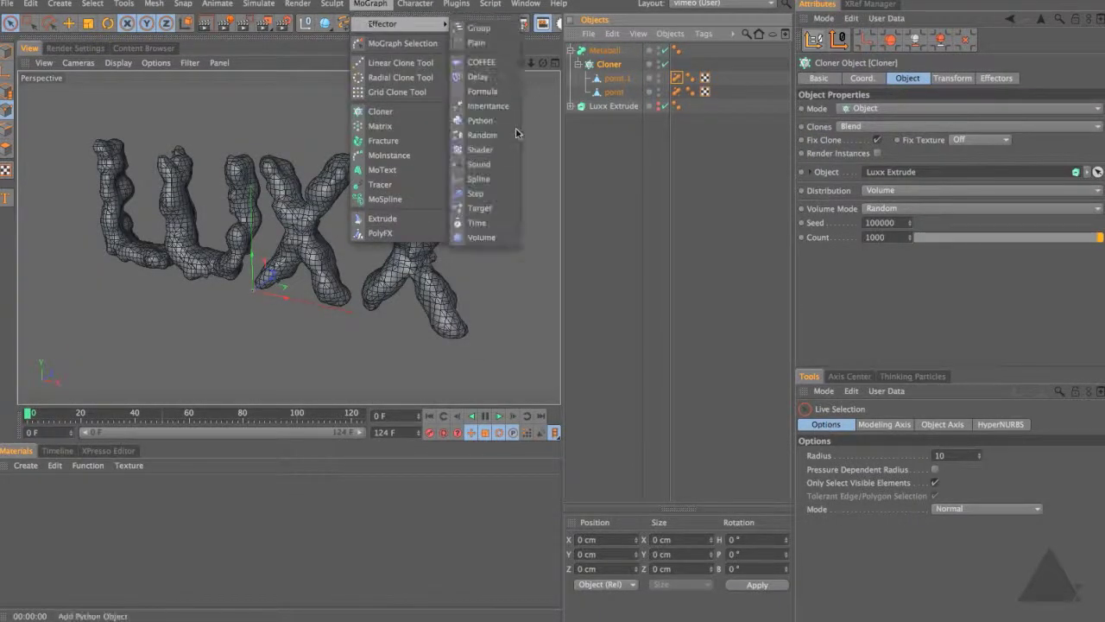
{"action": "left_click", "coordinate": [497, 134]}
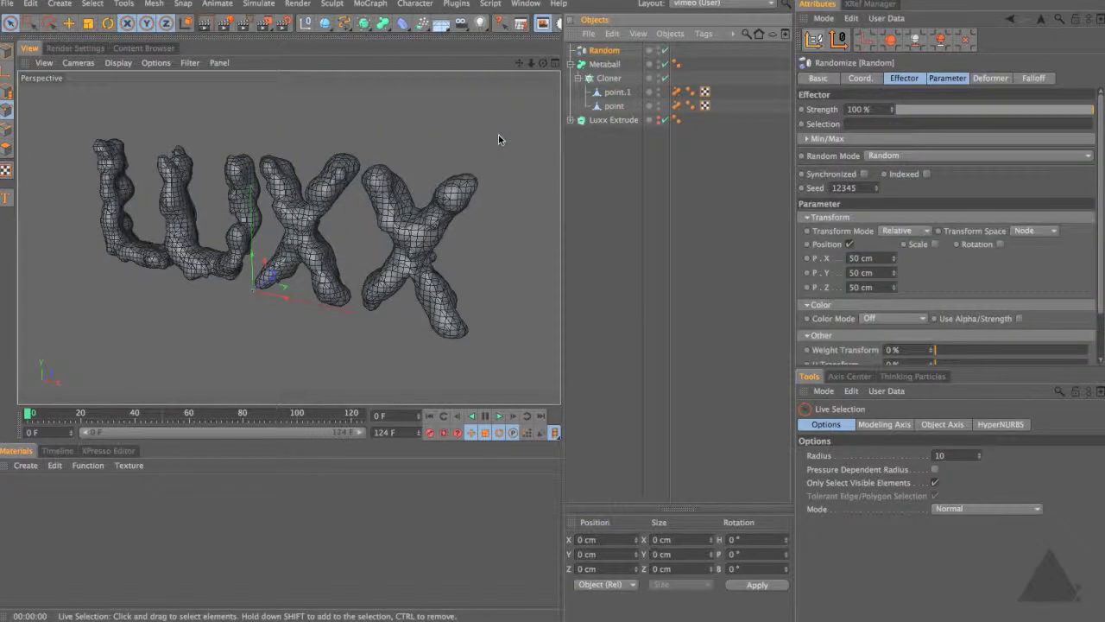
{"action": "left_click", "coordinate": [849, 245]}
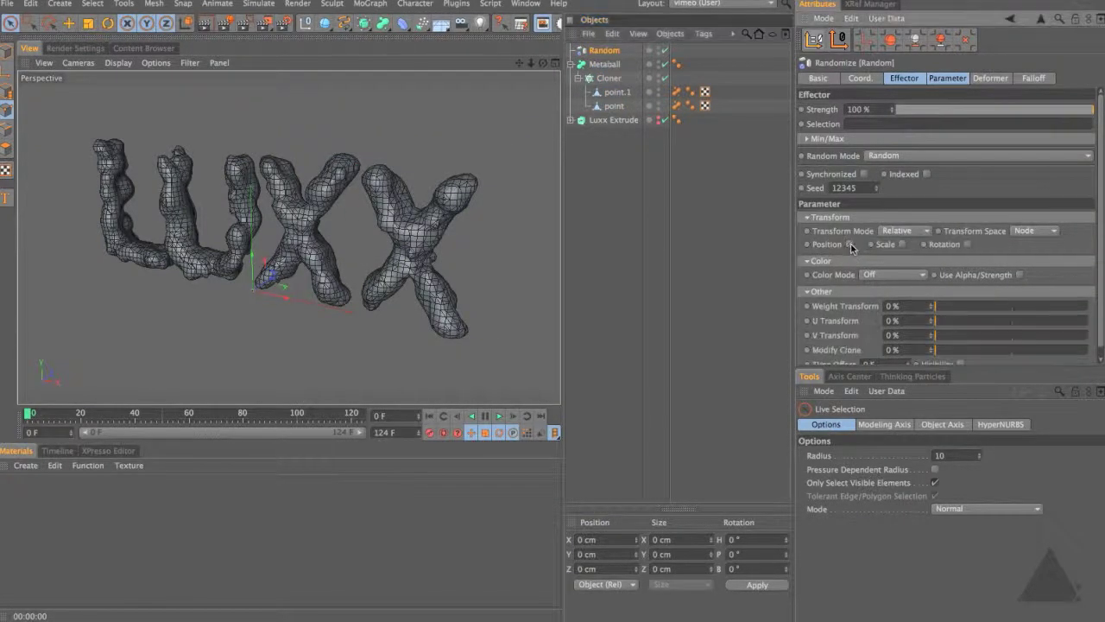
- Coarsen the Metaball's editor subdivision to 30 cm
{"action": "left_click", "coordinate": [604, 64]}
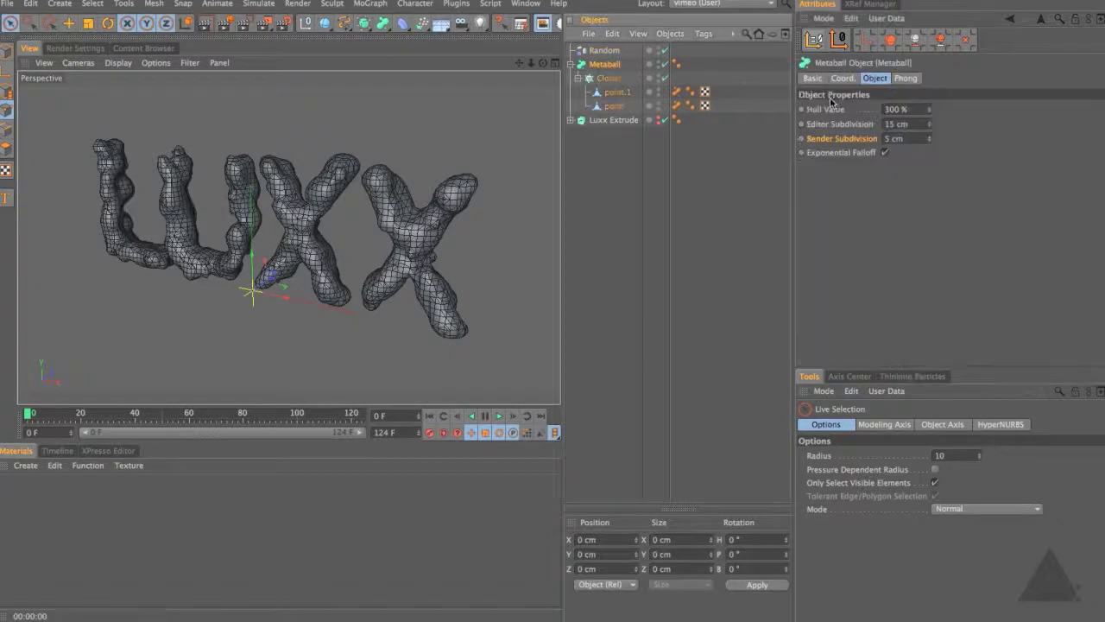
{"action": "left_click", "coordinate": [894, 123]}
{"action": "type", "text": "30"}
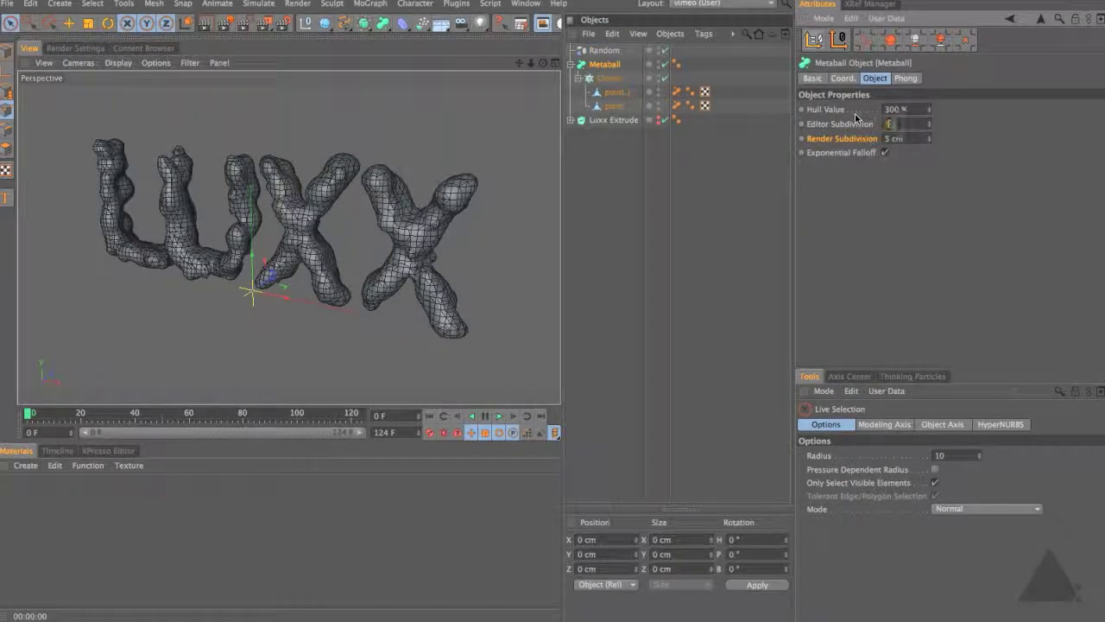
{"action": "key", "text": "Return"}
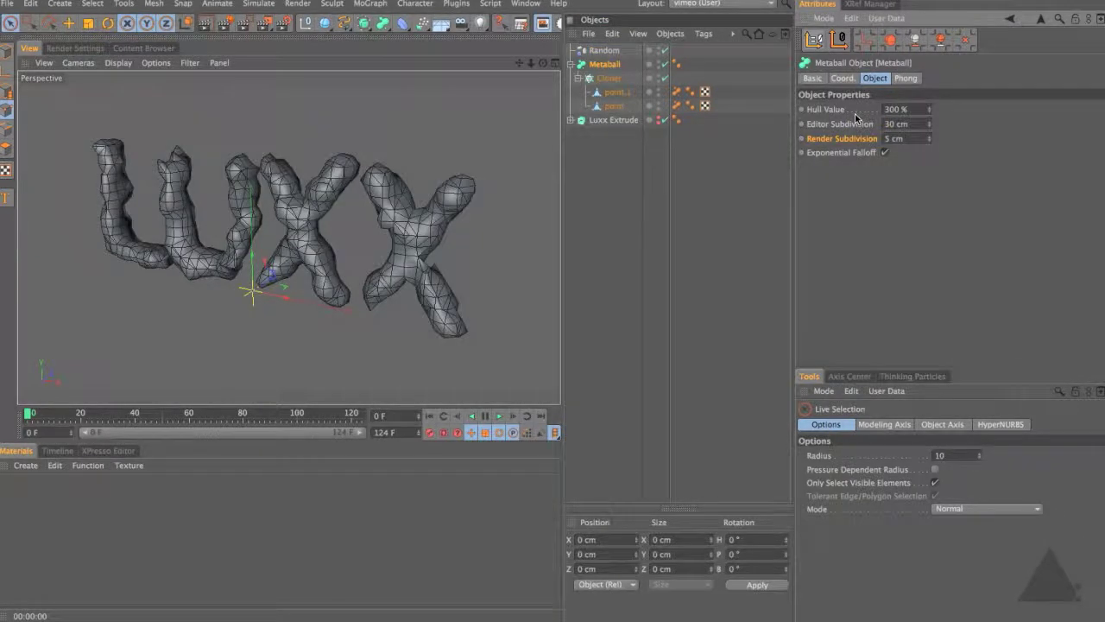
- Raise Modify Clone to 100 % in the Random effector acting on the LUXX text
{"action": "left_click", "coordinate": [605, 50]}
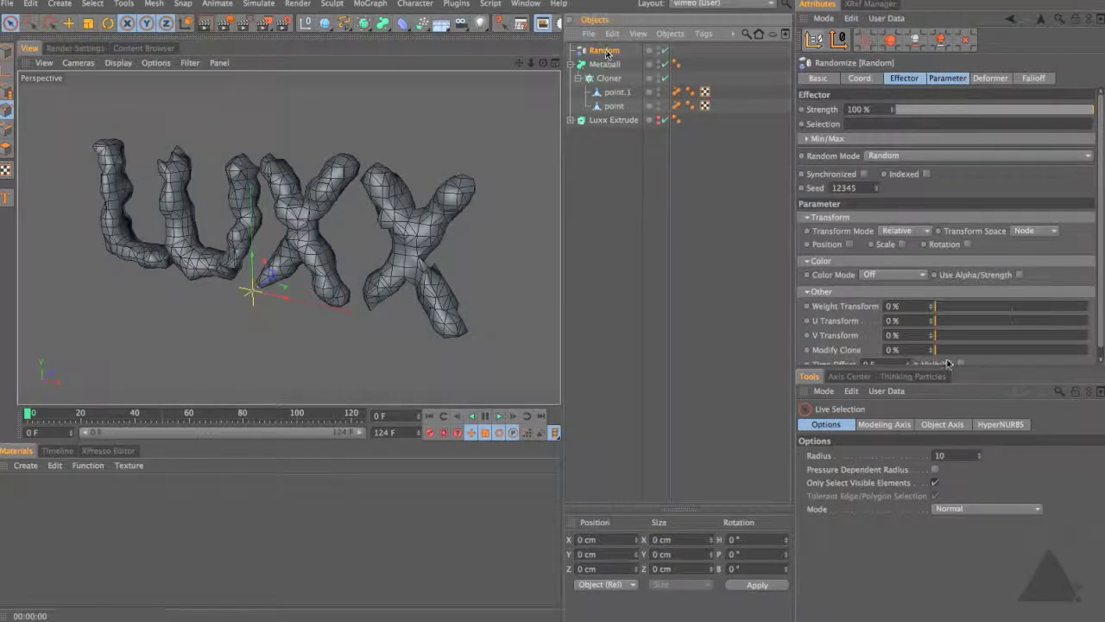
{"action": "left_click_drag", "start_coordinate": [941, 350], "coordinate": [1103, 354]}
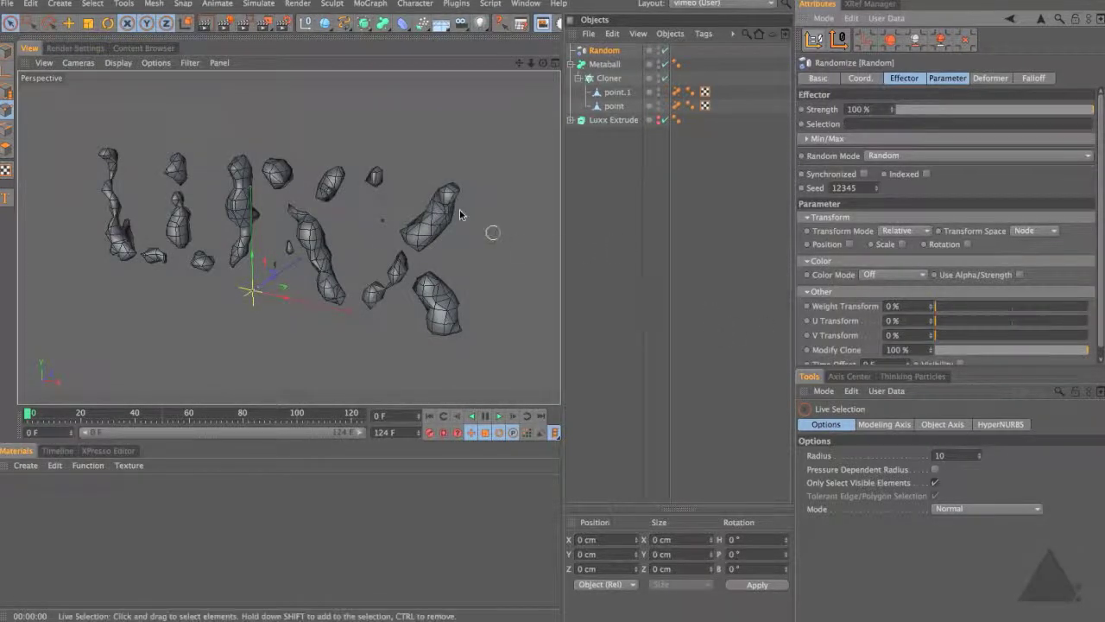
- Try different Metaball hull values, including 135 %, and settle on 250 %
{"action": "left_click", "coordinate": [609, 64]}
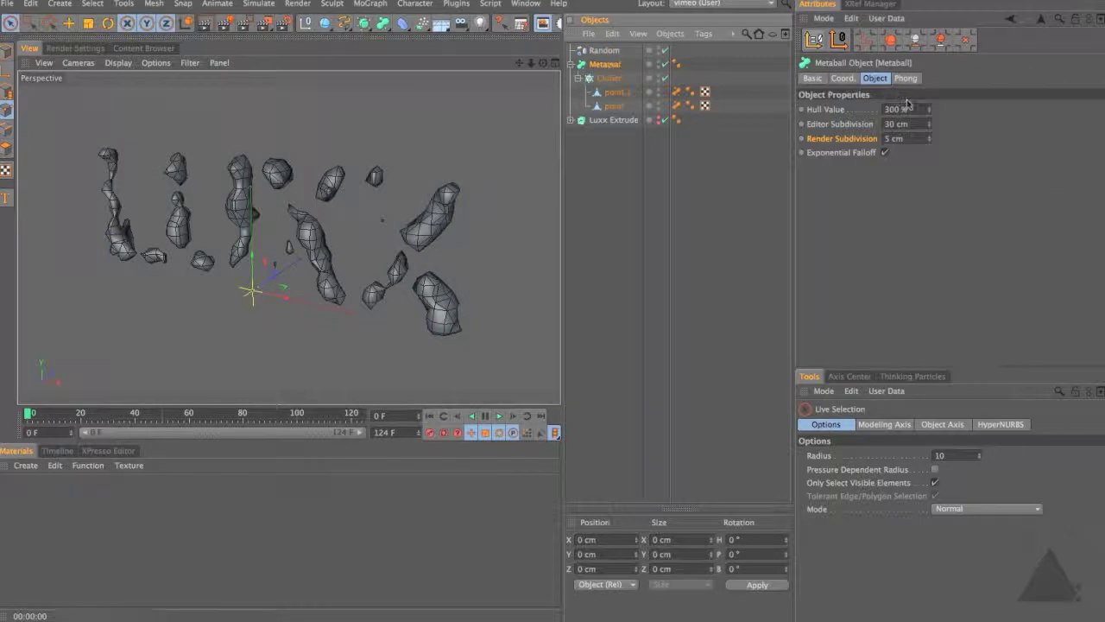
{"action": "left_click_drag", "start_coordinate": [929, 111], "coordinate": [929, 105]}
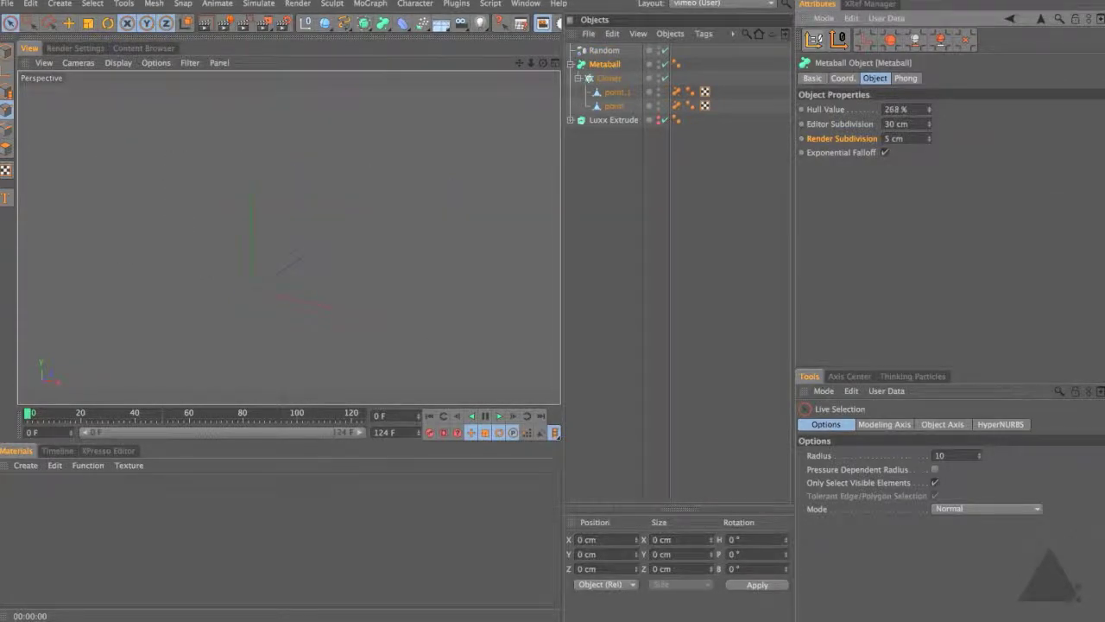
{"action": "left_click_drag", "start_coordinate": [930, 109], "coordinate": [930, 111]}
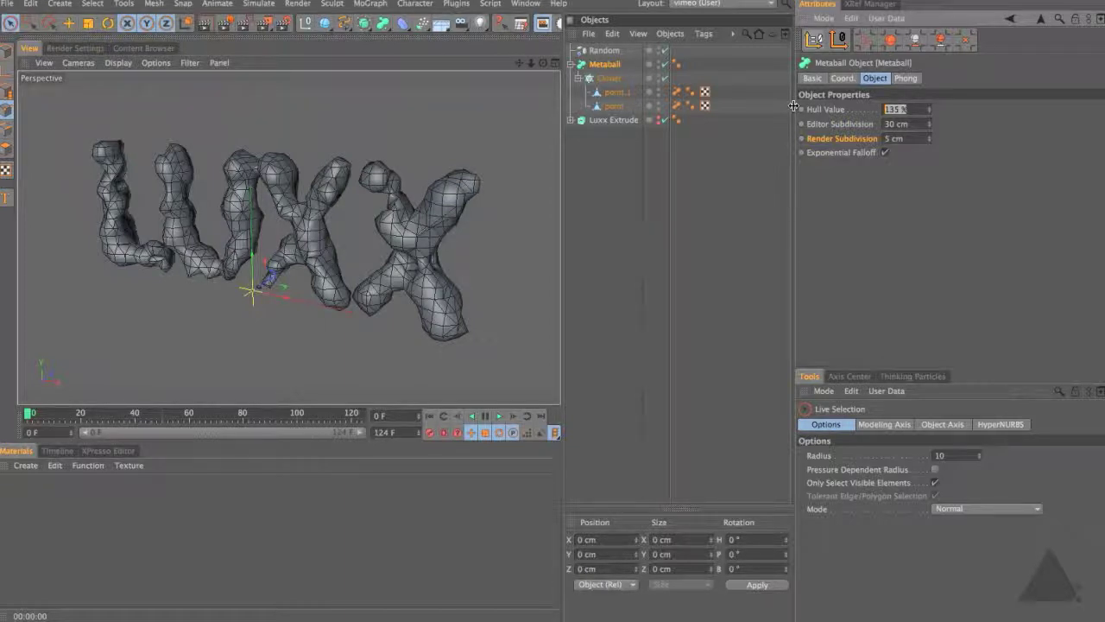
{"action": "type", "text": "250"}
{"action": "key", "text": "Return"}
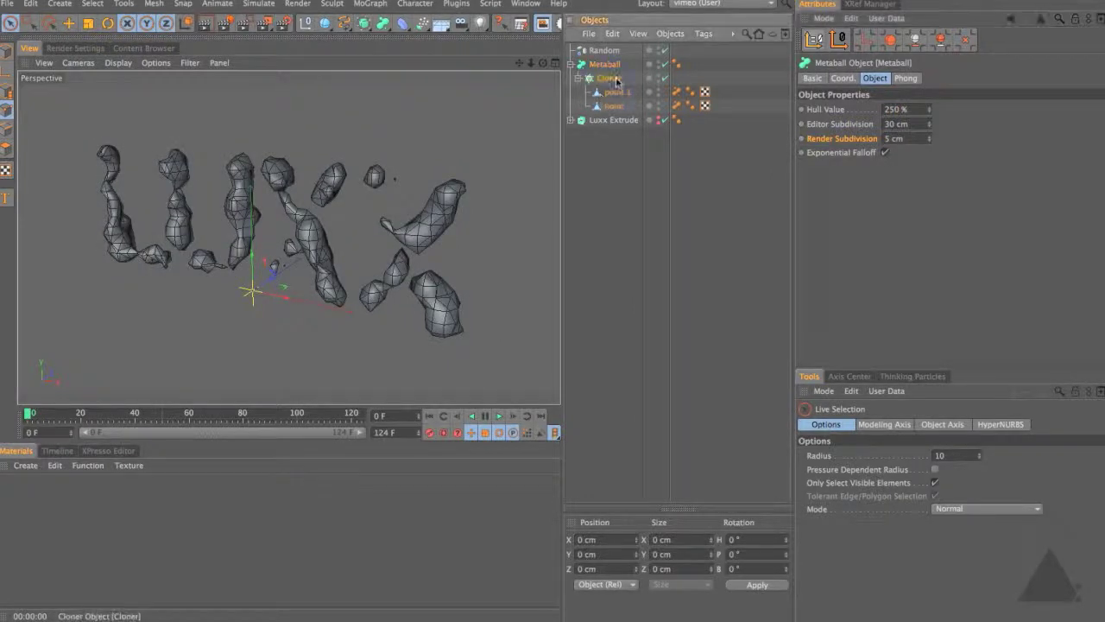
- Set the Cloner's count to 2000 clones
{"action": "left_click", "coordinate": [614, 78]}
{"action": "left_click", "coordinate": [869, 237]}
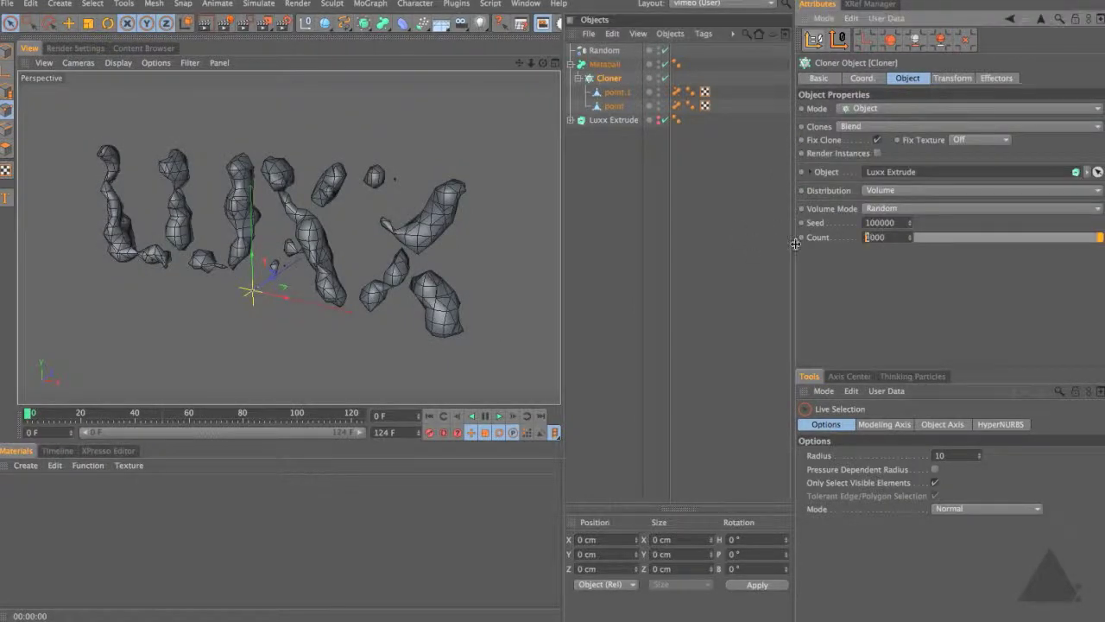
{"action": "type", "text": "2"}
{"action": "key", "text": "Return"}
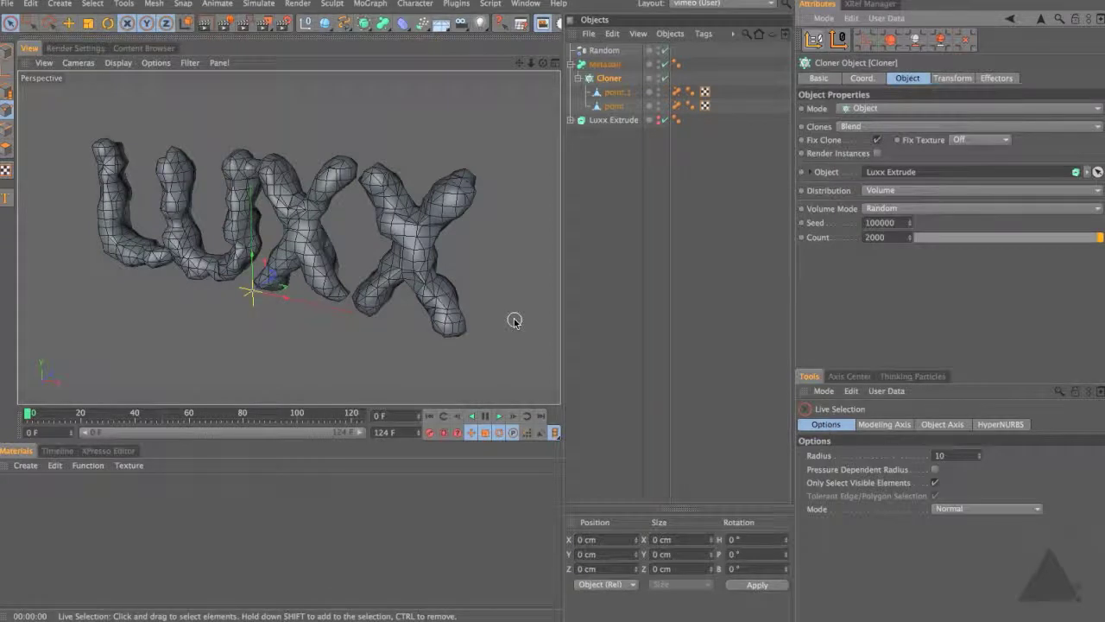
- Change the Random effector's random mode to Noise
{"action": "left_click", "coordinate": [604, 50]}
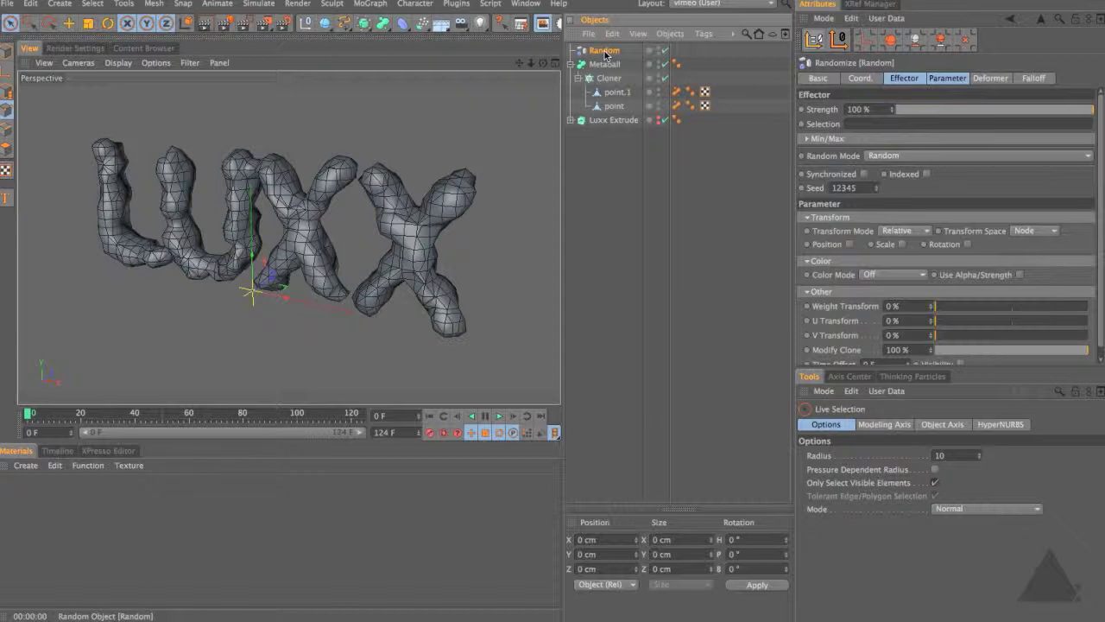
{"action": "left_click", "coordinate": [907, 156]}
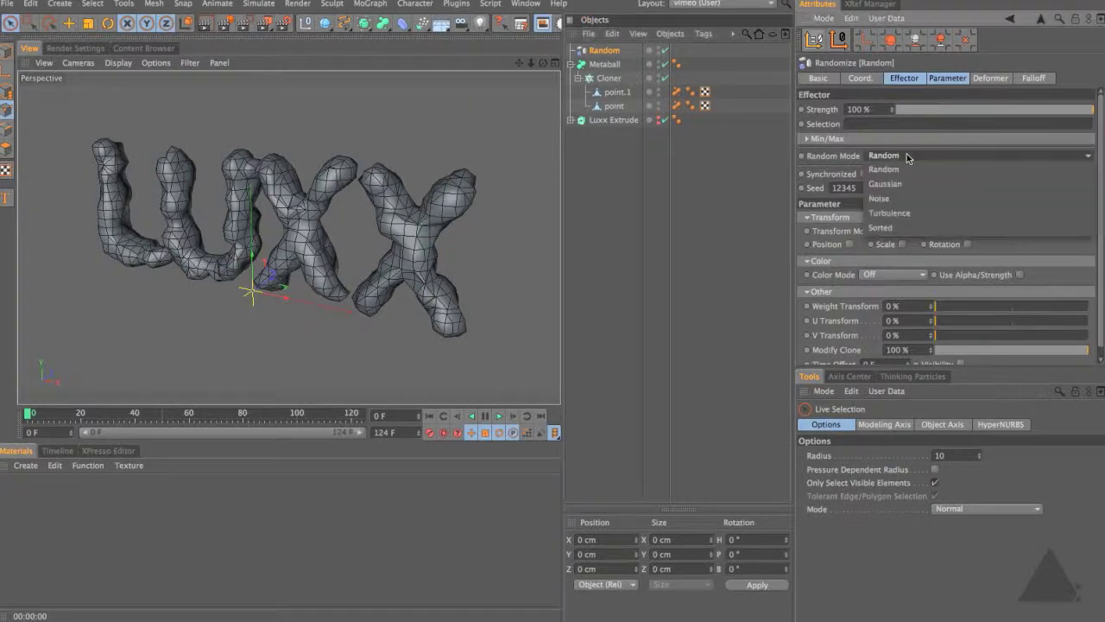
{"action": "left_click", "coordinate": [906, 207]}
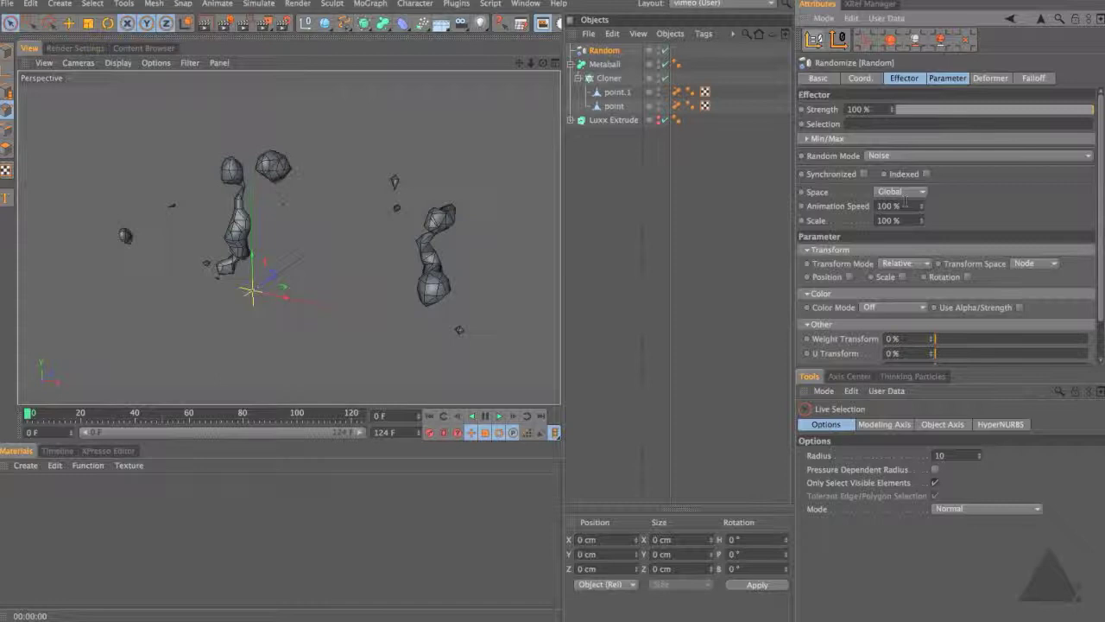
- Preview the noise animation, return to the first frame, and set the radius in point.1's Metaball tag to 10 cm
{"action": "left_click", "coordinate": [499, 417]}
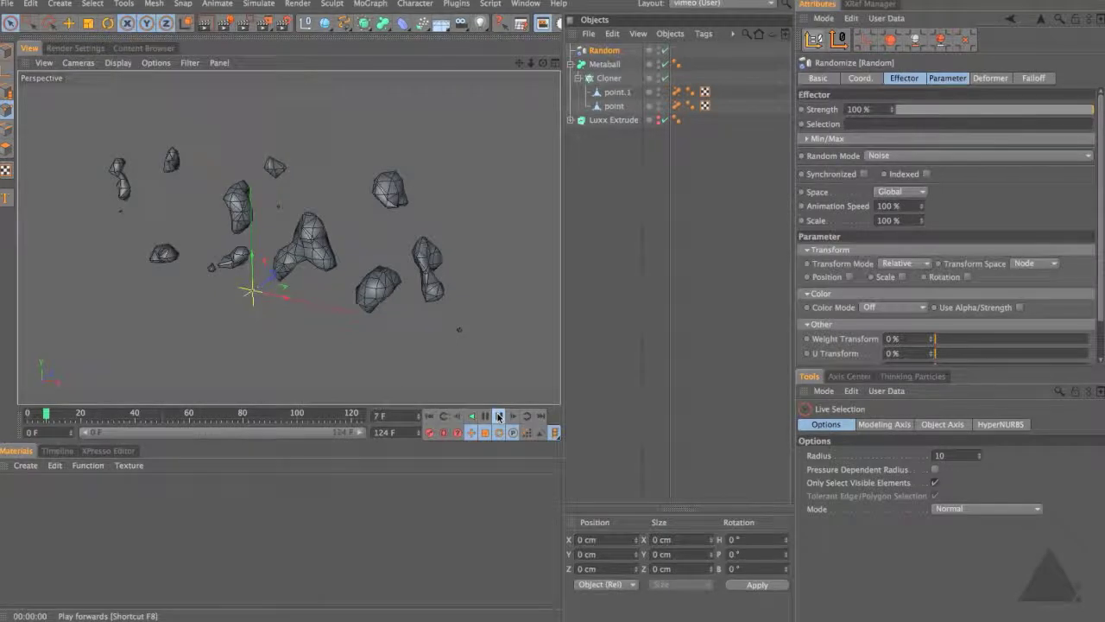
{"action": "left_click", "coordinate": [430, 416]}
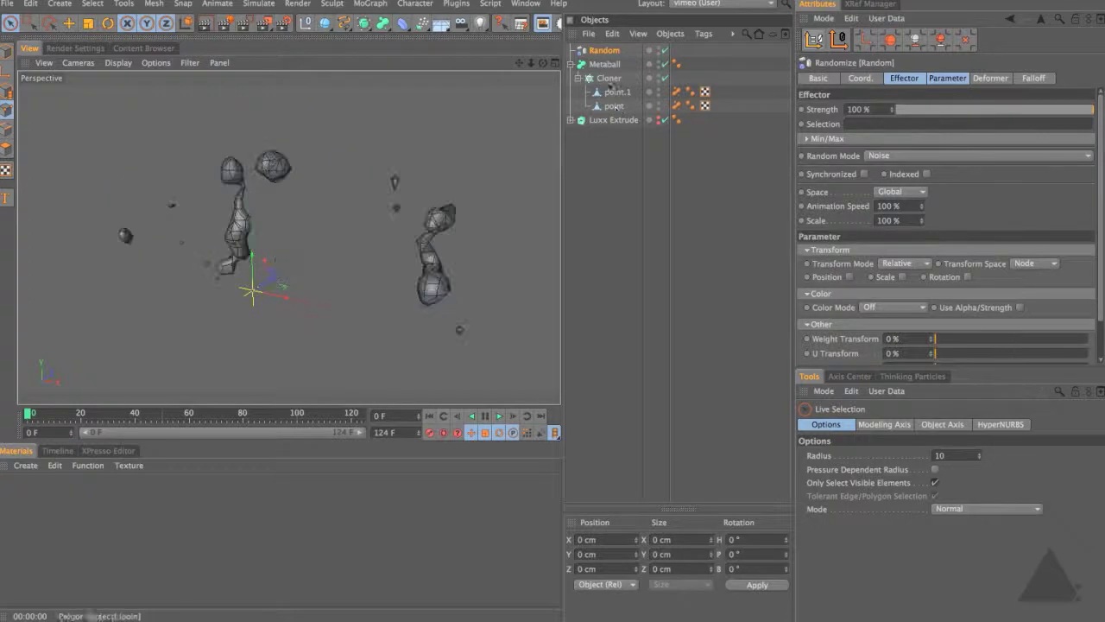
{"action": "left_click", "coordinate": [677, 92]}
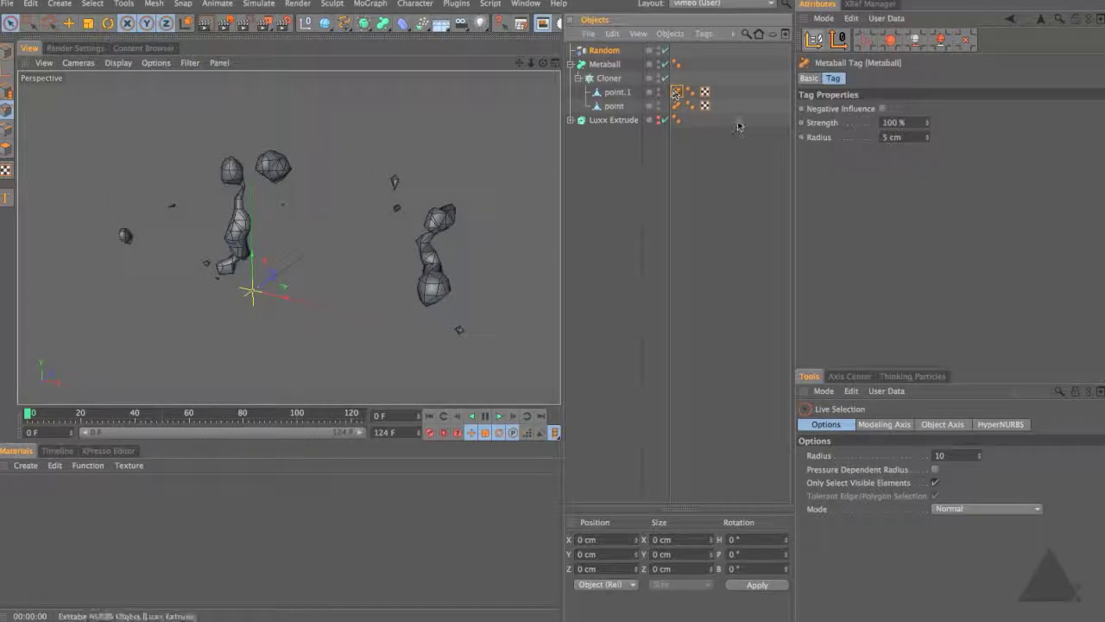
{"action": "double_click", "coordinate": [898, 137]}
{"action": "type", "text": "10"}
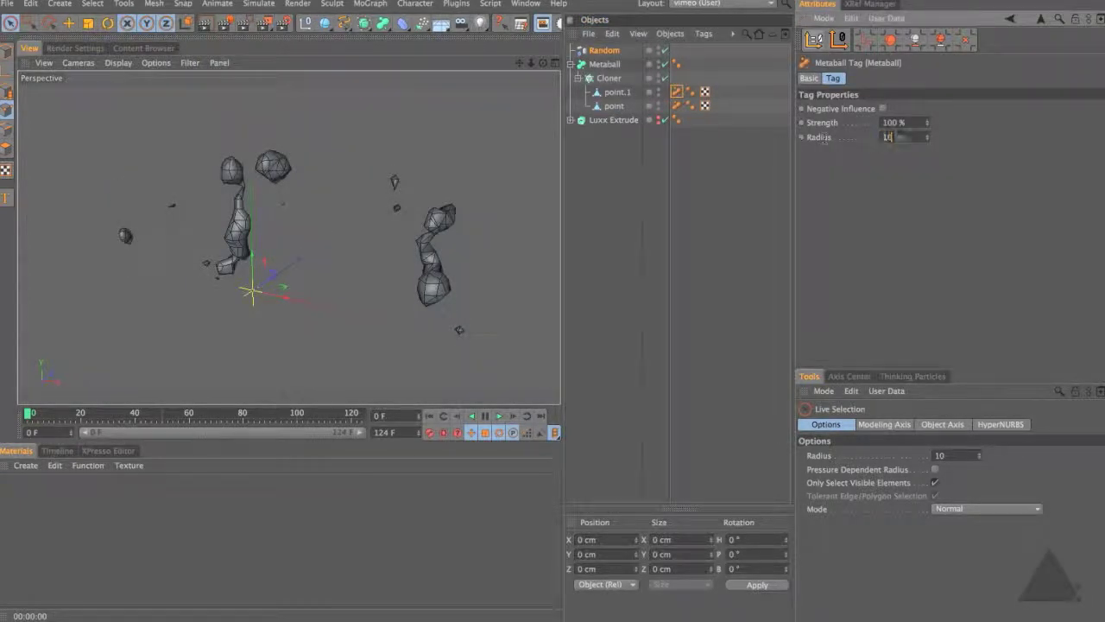
{"action": "key", "text": "Return"}
- Set the radius in the Metaball tag of the object named point to 40 cm
{"action": "left_click", "coordinate": [679, 106]}
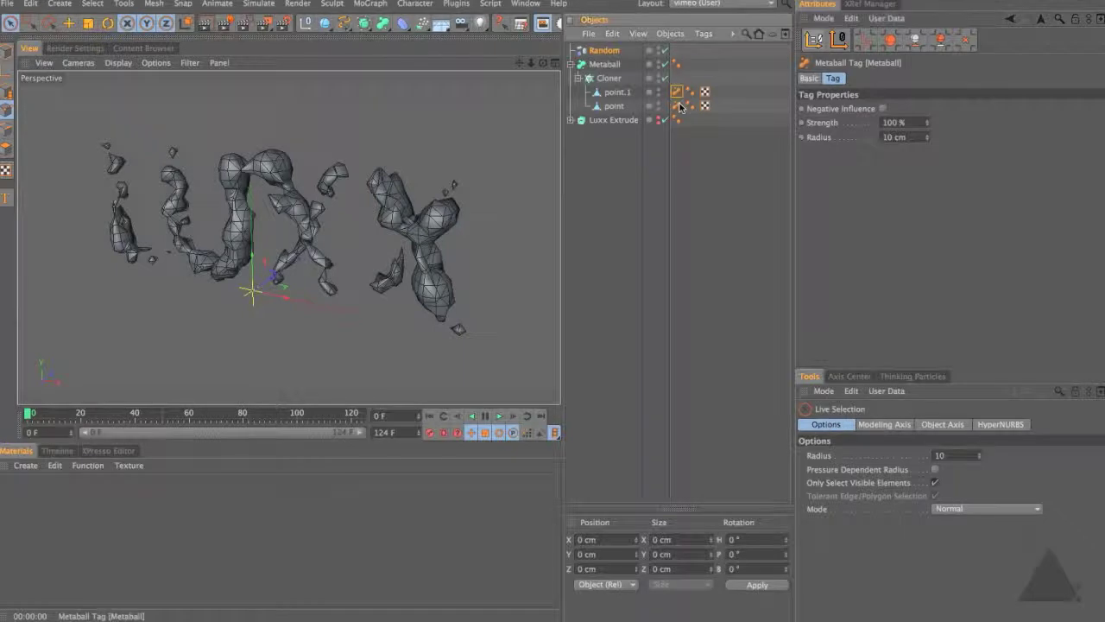
{"action": "double_click", "coordinate": [893, 136]}
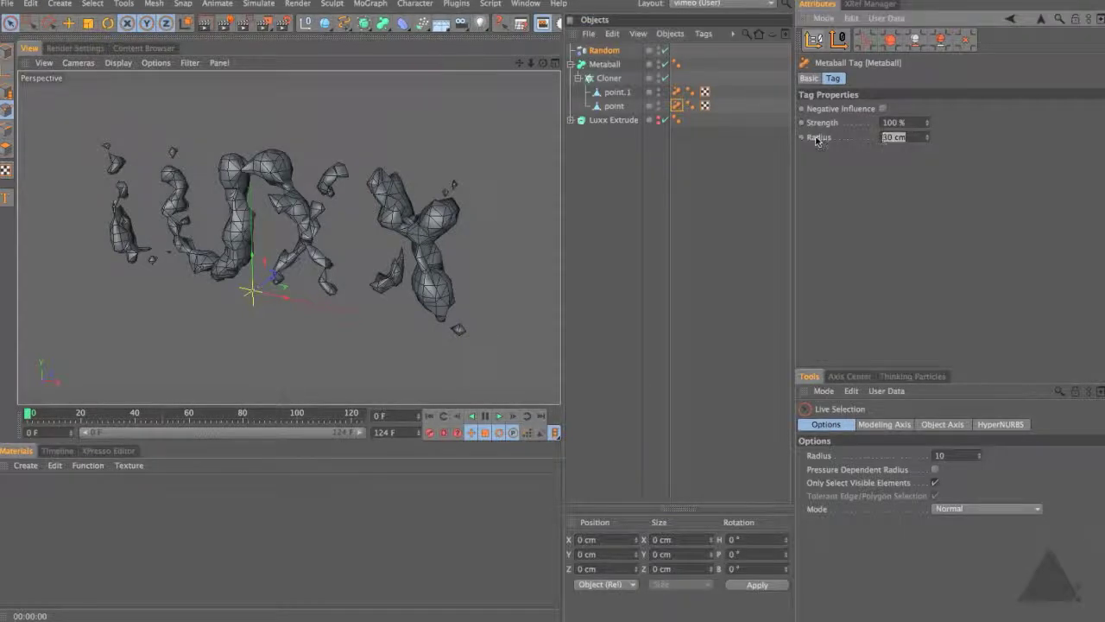
{"action": "type", "text": "40"}
{"action": "key", "text": "Return"}
- Lower the Metaball's hull value to 150 % and scrub through the timeline to check the LUXX text's motion
{"action": "left_click", "coordinate": [604, 64]}
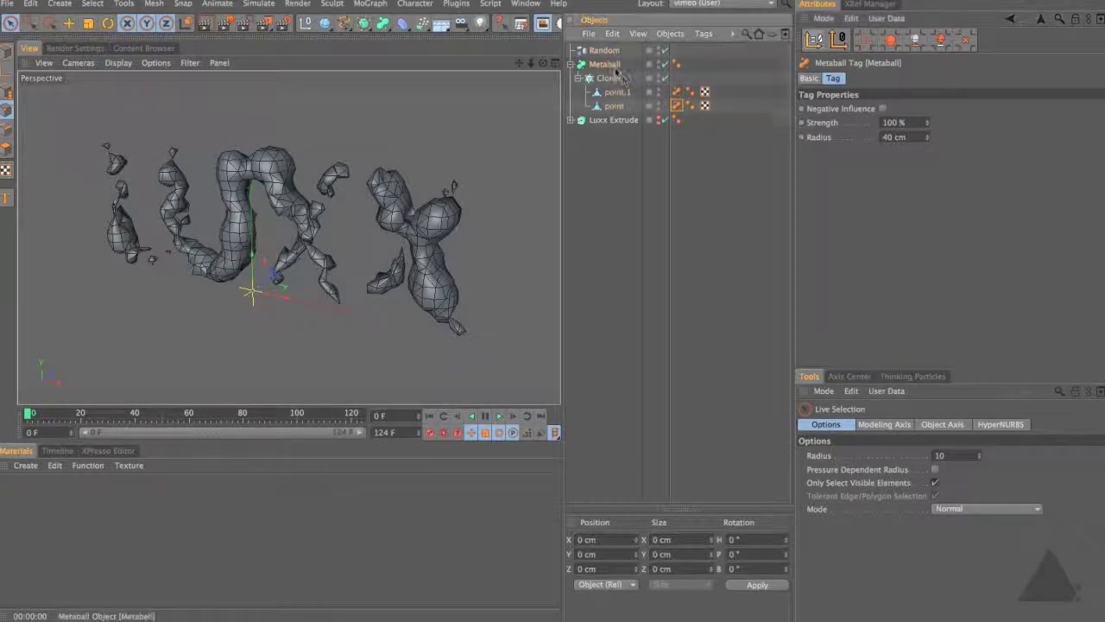
{"action": "double_click", "coordinate": [898, 109]}
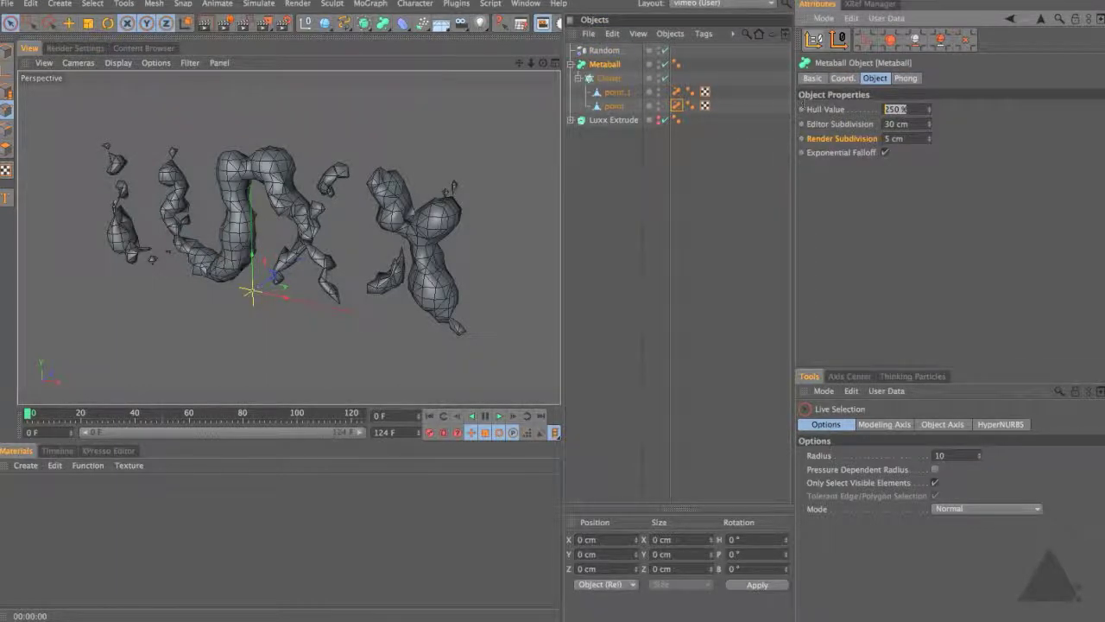
{"action": "type", "text": "150"}
{"action": "key", "text": "Return"}
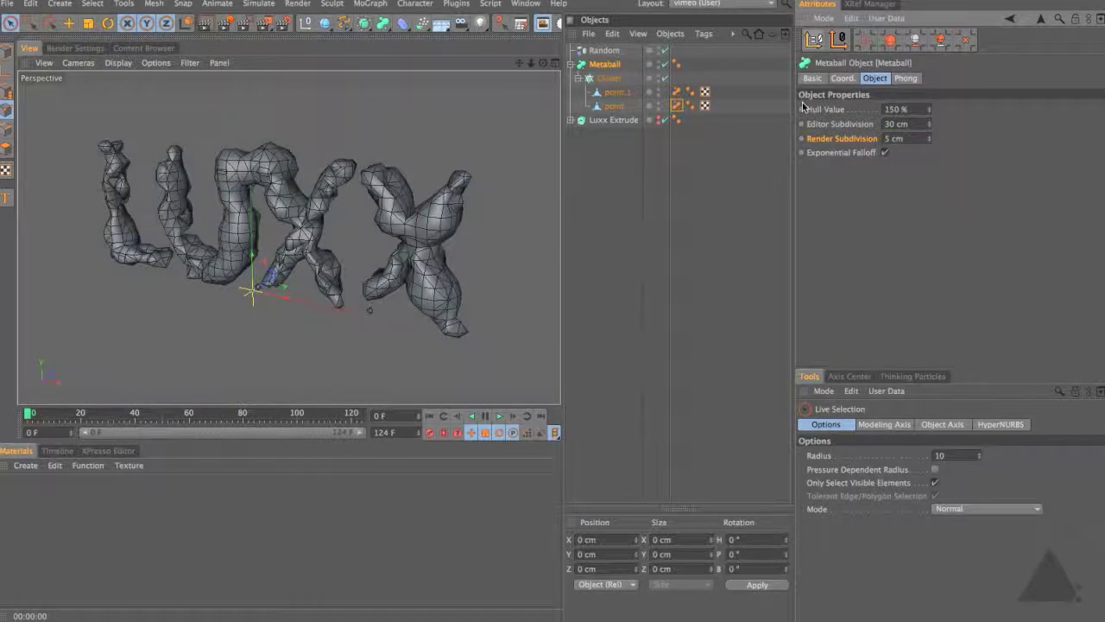
{"action": "left_click_drag", "start_coordinate": [34, 415], "coordinate": [339, 418]}
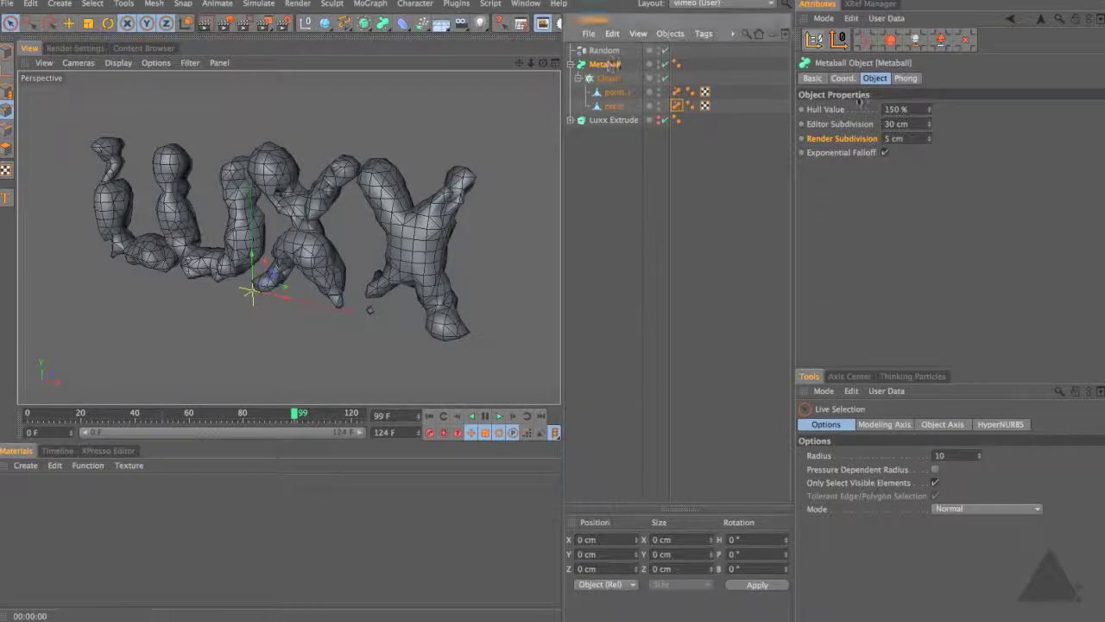
- Coarsen the Metaball's editor subdivision to 60 cm and play the animation from the first frame, stopping at frame 47
{"action": "type", "text": "60"}
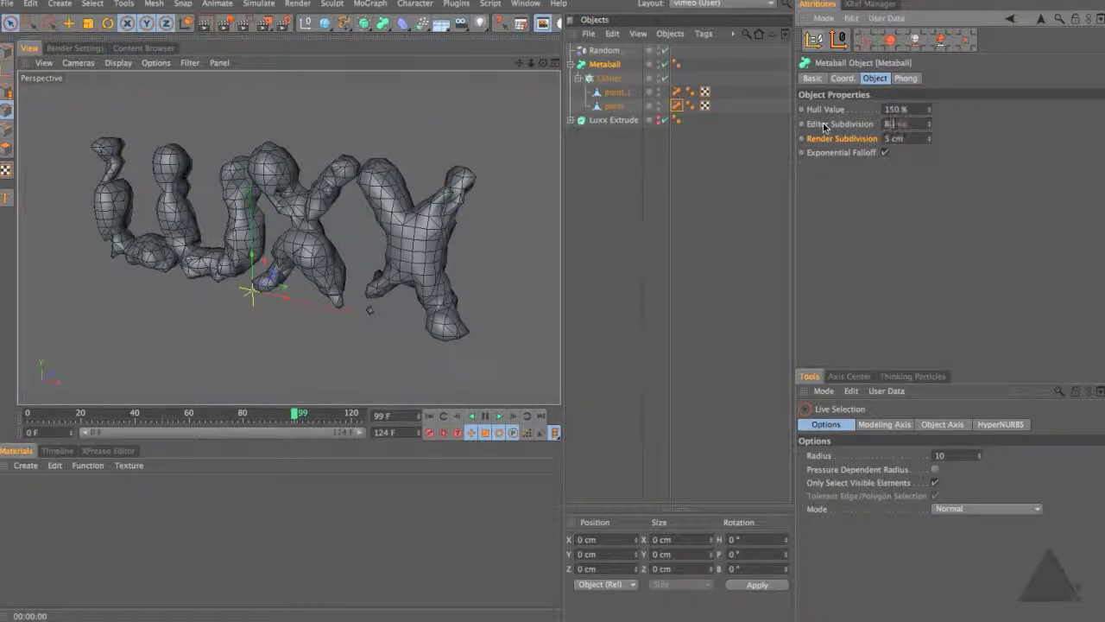
{"action": "key", "text": "Return"}
{"action": "left_click", "coordinate": [429, 415]}
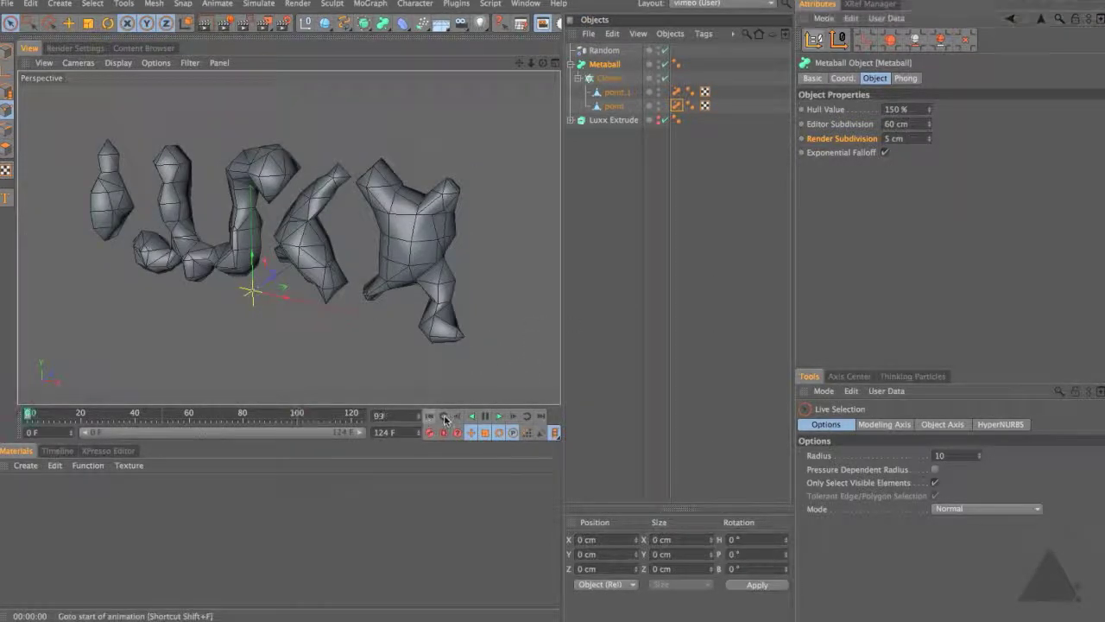
{"action": "left_click", "coordinate": [499, 417]}
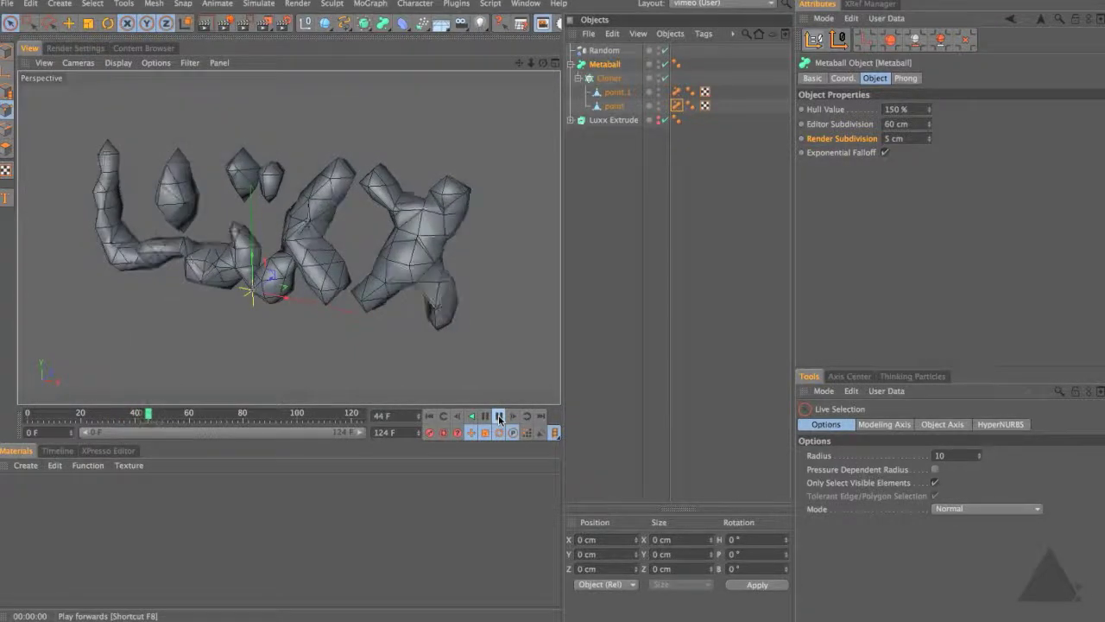
{"action": "left_click", "coordinate": [499, 418]}
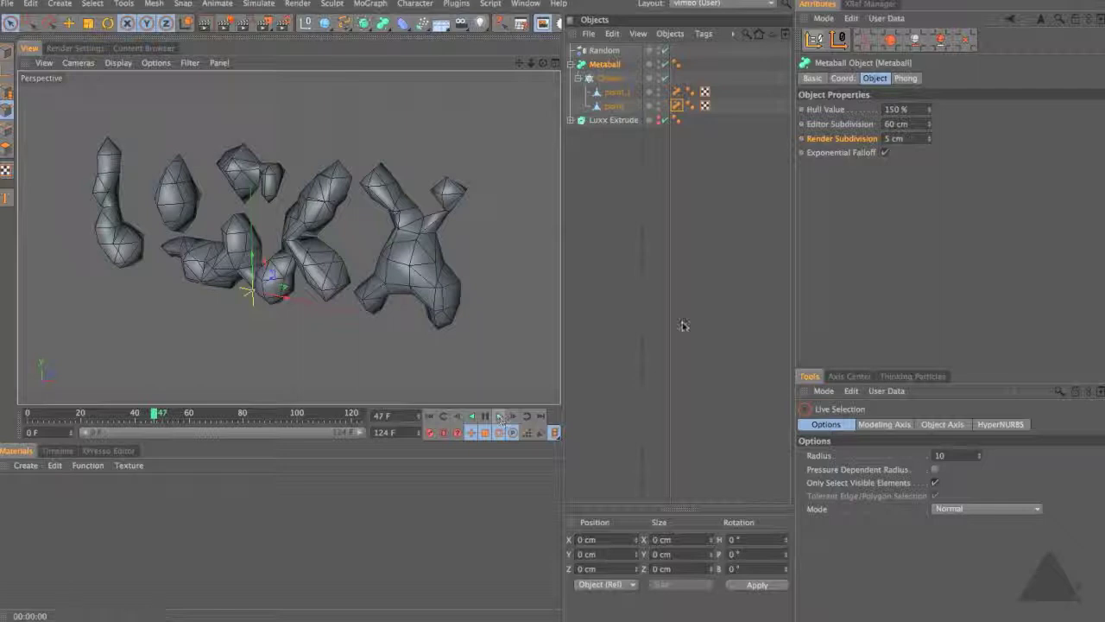
- Refine the Metaball's editor subdivision to 5 cm
{"action": "double_click", "coordinate": [896, 123]}
{"action": "type", "text": "5"}
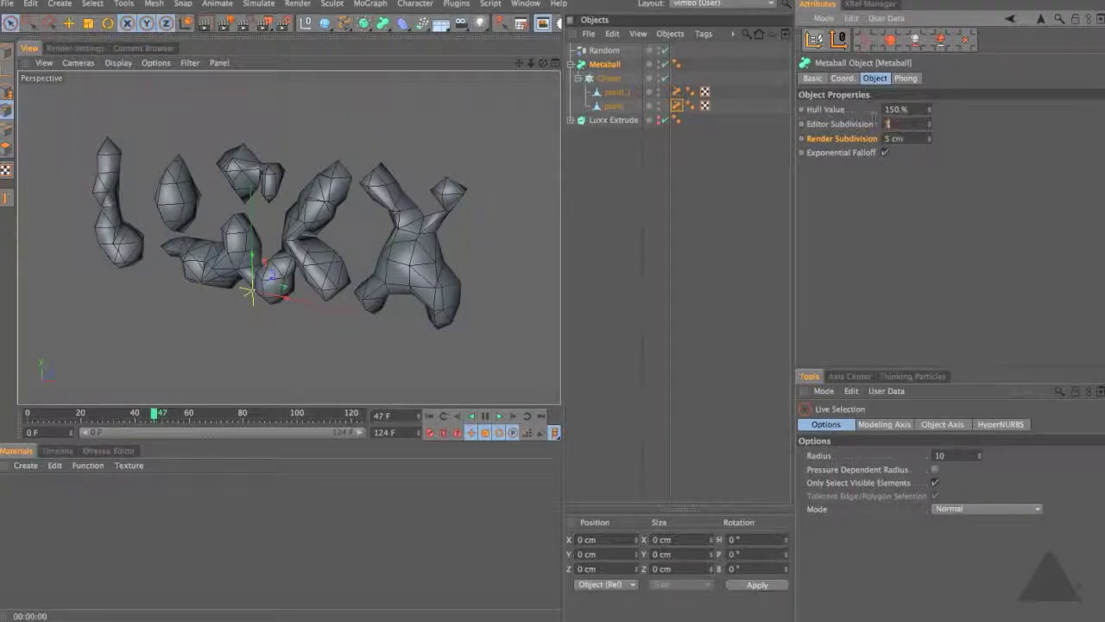
{"action": "key", "text": "Return"}
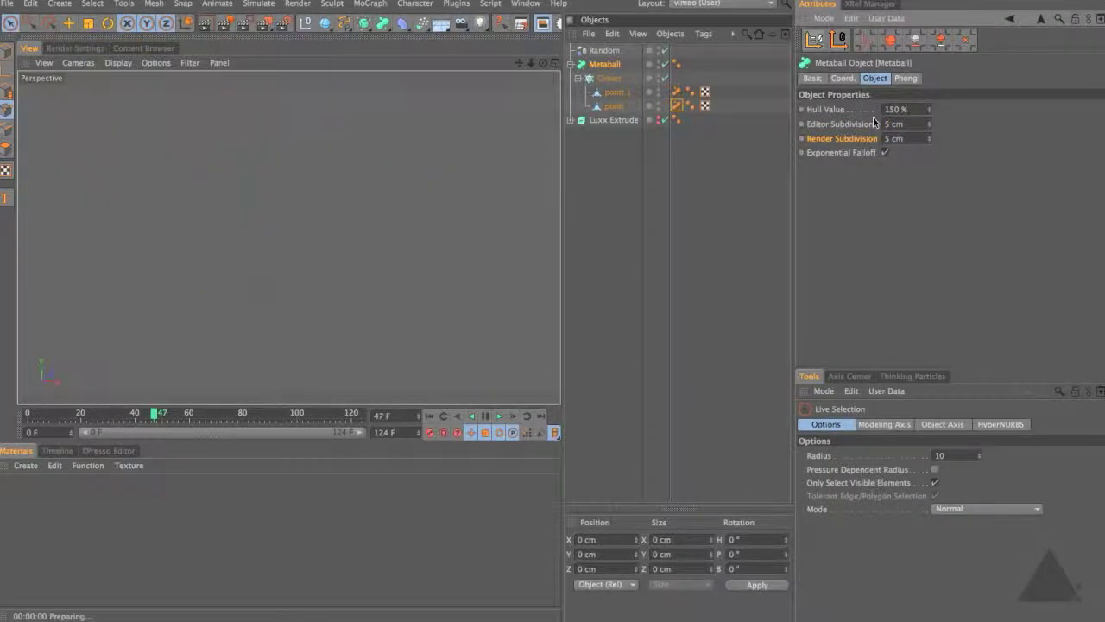